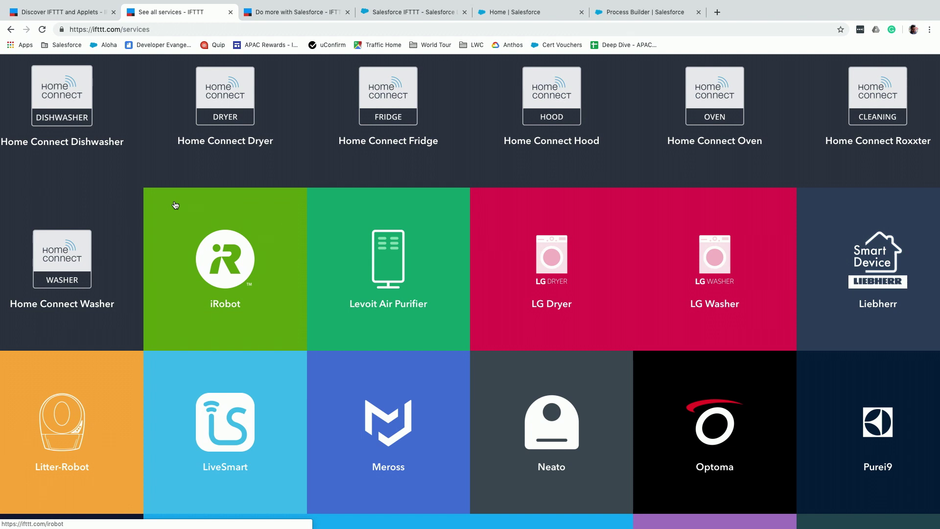
Step: Filter the services for "twitter" and open the Twitter service's settings to check its account connection
{"action": "scroll", "coordinate": [175, 204], "scroll_direction": "up", "scroll_amount": 15}
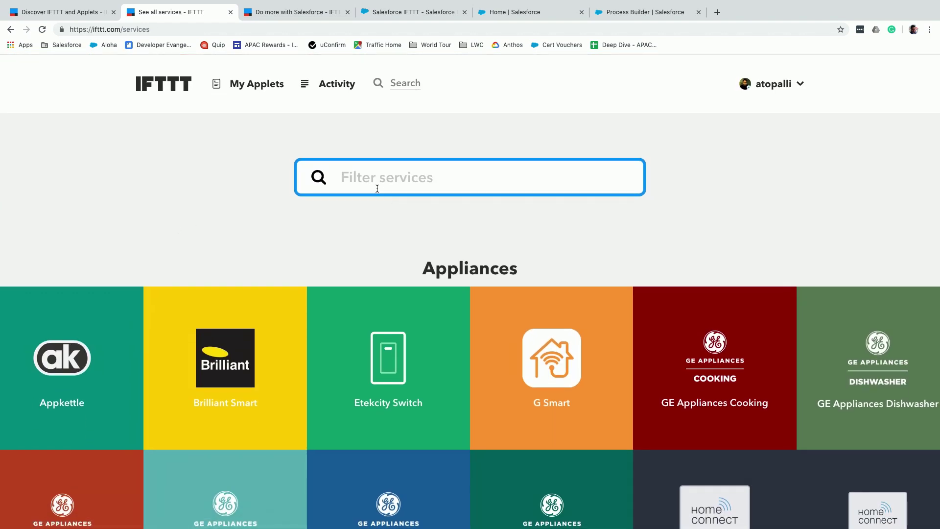
{"action": "left_click", "coordinate": [377, 185]}
{"action": "type", "text": "twitter"}
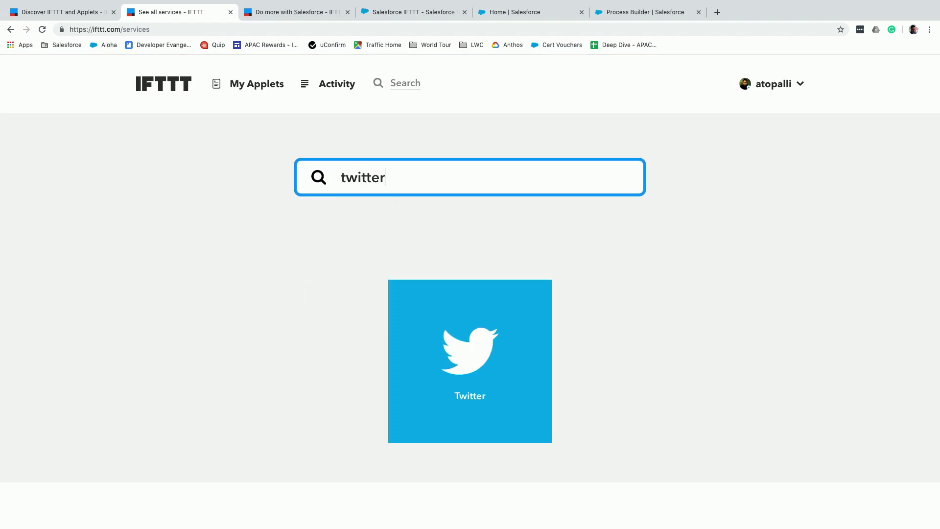
{"action": "left_click", "coordinate": [478, 345]}
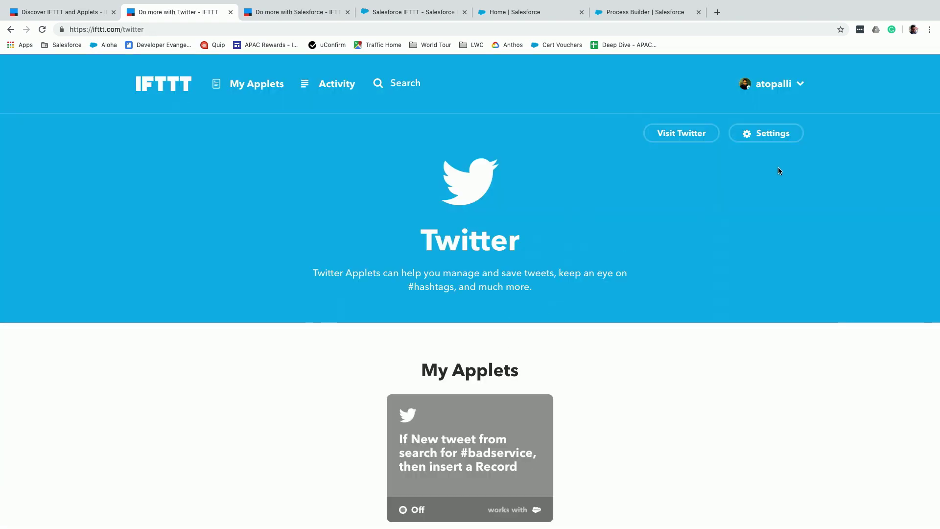
{"action": "left_click", "coordinate": [766, 139]}
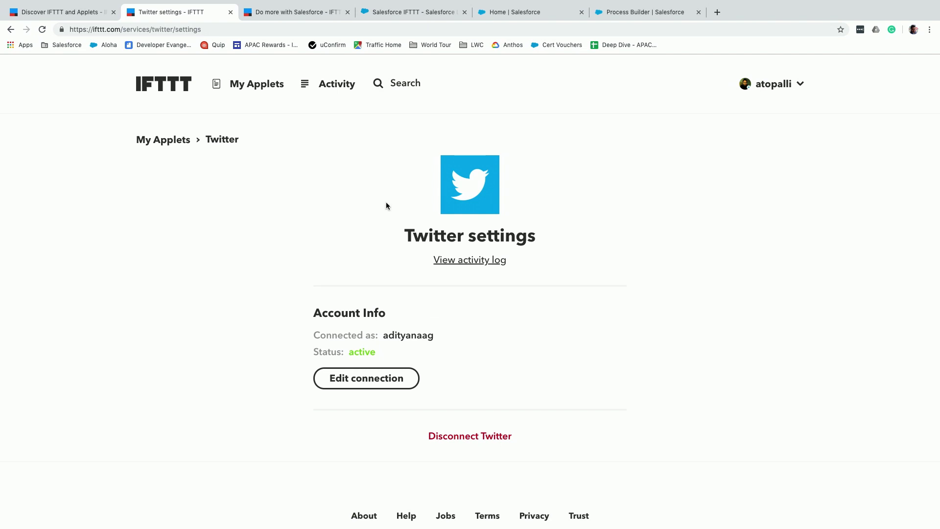
Step: Open the Salesforce service's settings and highlight the org subdomain in the connected account's URL
{"action": "left_click", "coordinate": [301, 19]}
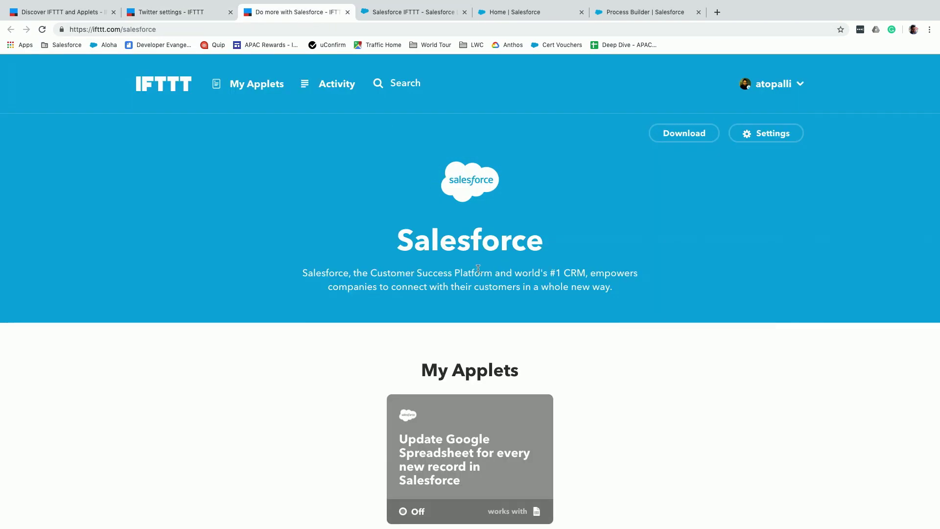
{"action": "left_click", "coordinate": [777, 141]}
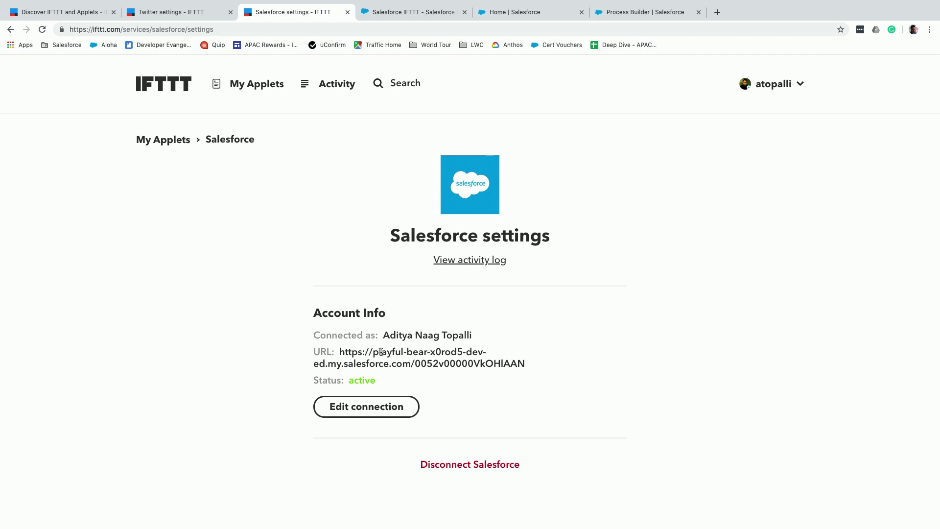
{"action": "left_click_drag", "start_coordinate": [373, 351], "coordinate": [485, 351]}
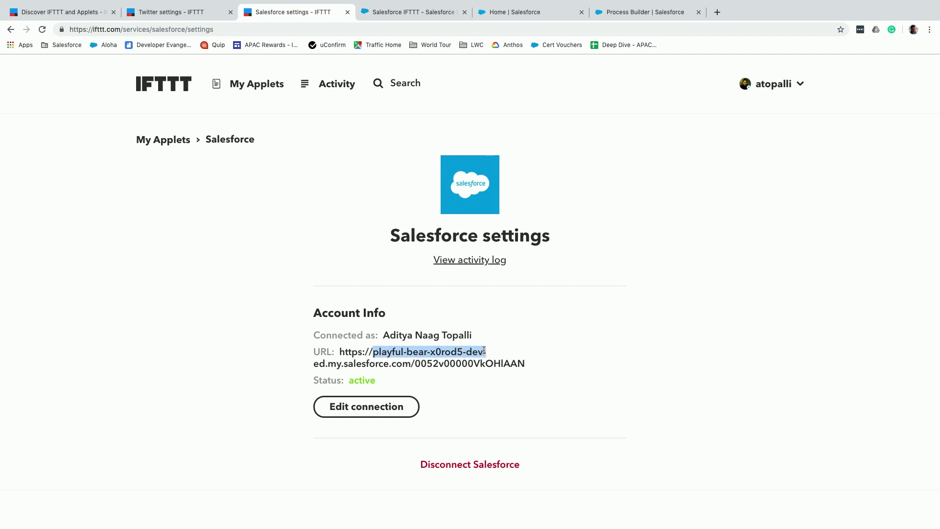
Step: Start a new applet and choose Twitter as its trigger service
{"action": "left_click", "coordinate": [767, 92]}
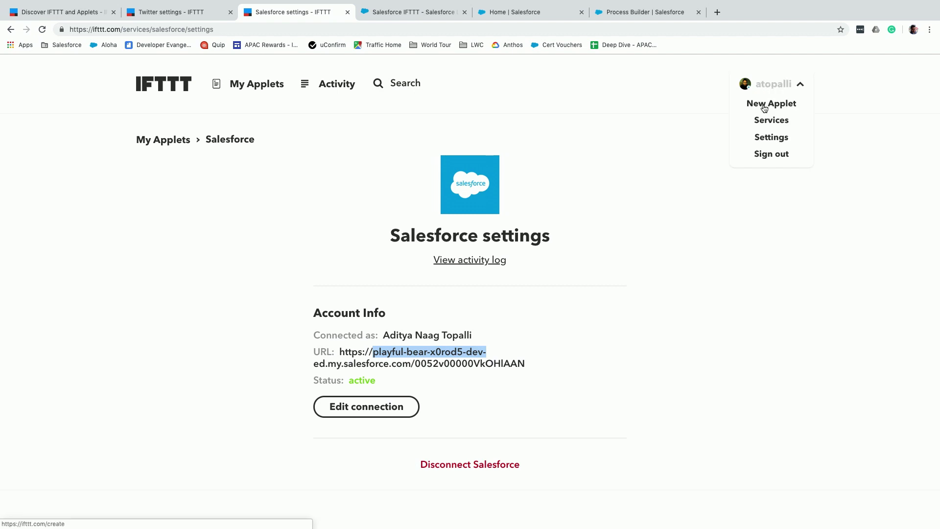
{"action": "left_click", "coordinate": [764, 108]}
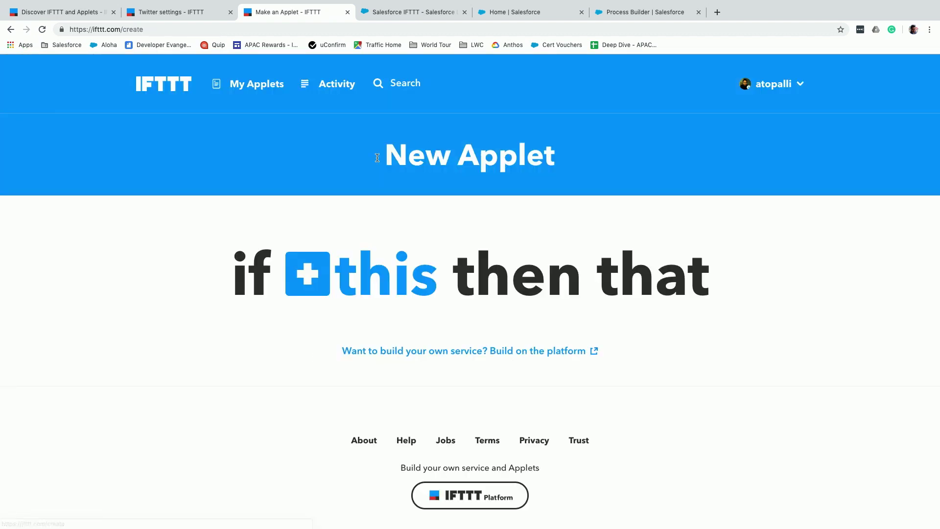
{"action": "left_click", "coordinate": [309, 268]}
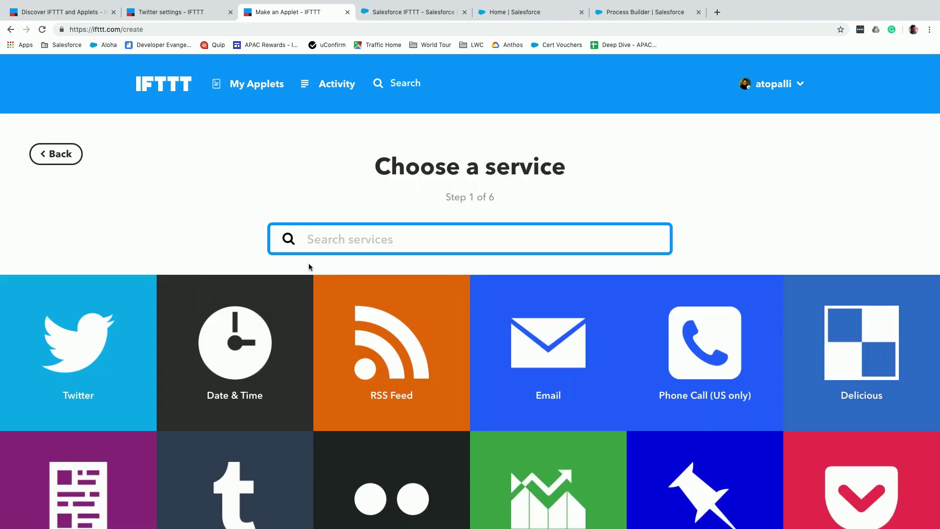
{"action": "left_click", "coordinate": [144, 339]}
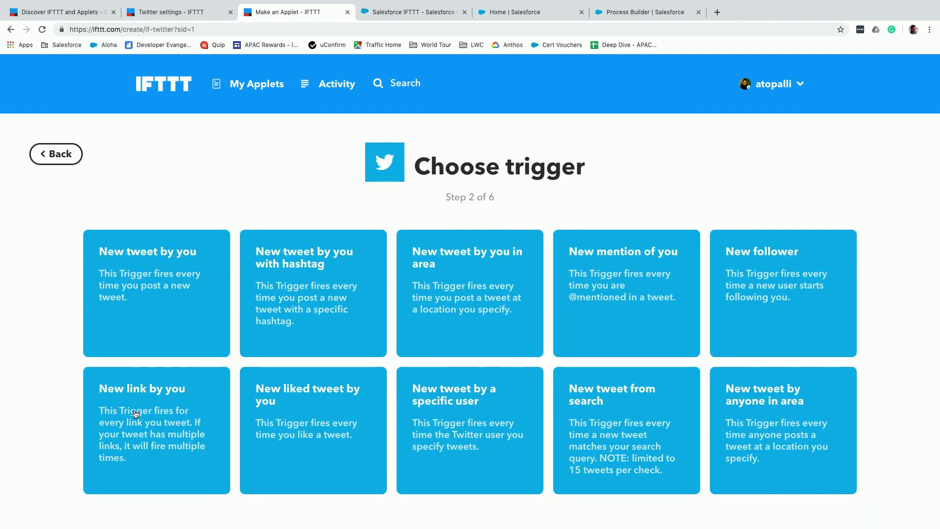
Step: Create a "New tweet from search" trigger that searches for #tdx19
{"action": "scroll", "coordinate": [135, 412], "scroll_direction": "down", "scroll_amount": 2}
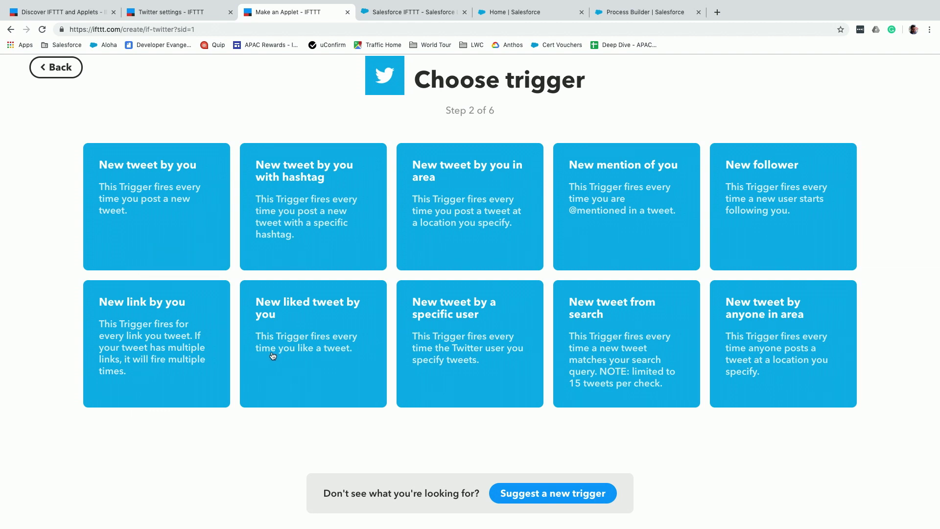
{"action": "left_click", "coordinate": [637, 332]}
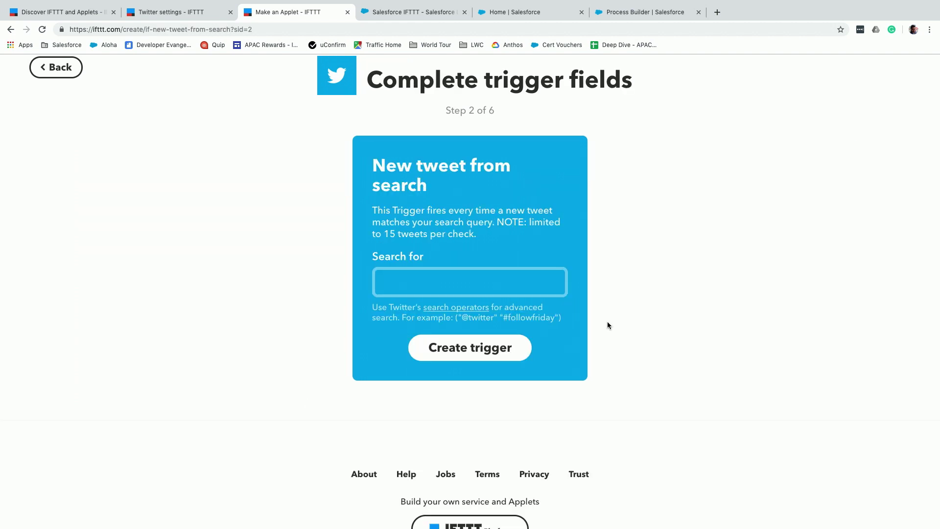
{"action": "left_click", "coordinate": [466, 289]}
{"action": "type", "text": "#tdx19"}
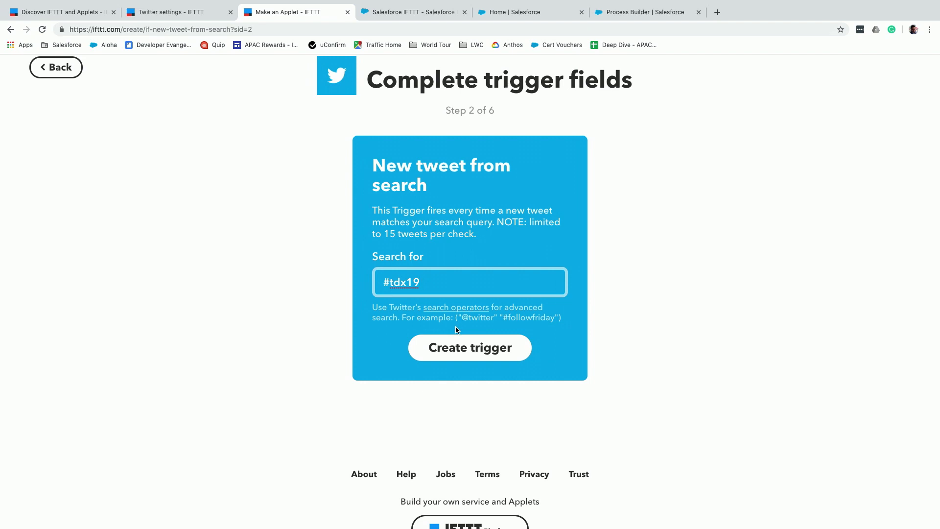
{"action": "left_click", "coordinate": [451, 352]}
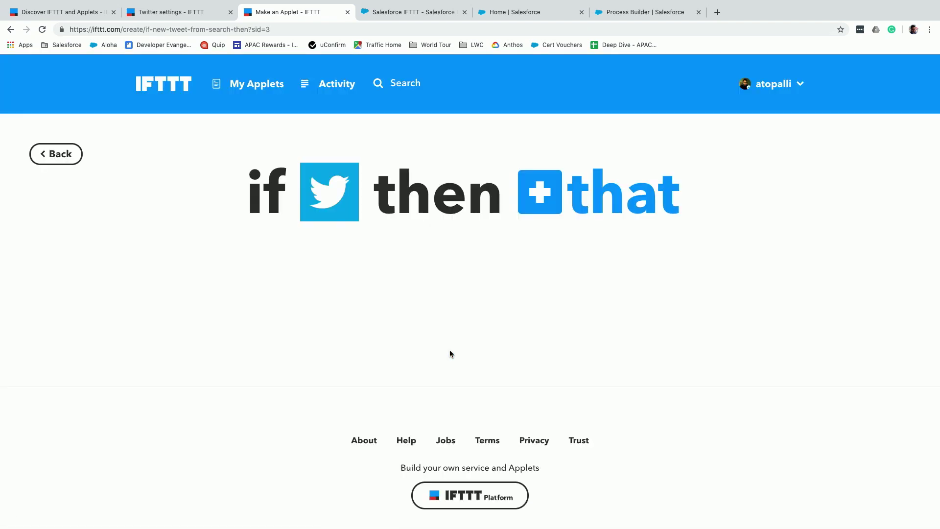
Step: Choose Salesforce as the action service with the "Advanced: Insert a Record" action
{"action": "left_click", "coordinate": [542, 211]}
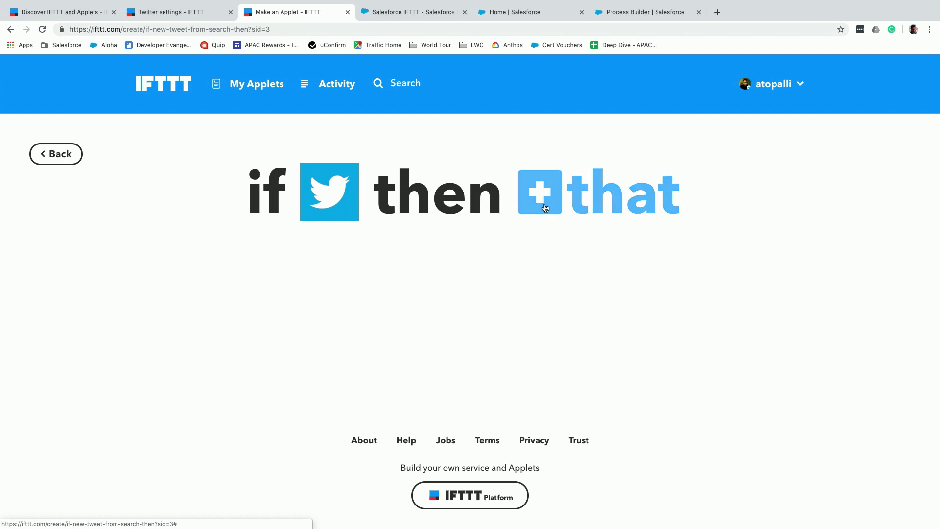
{"action": "type", "text": "sale"}
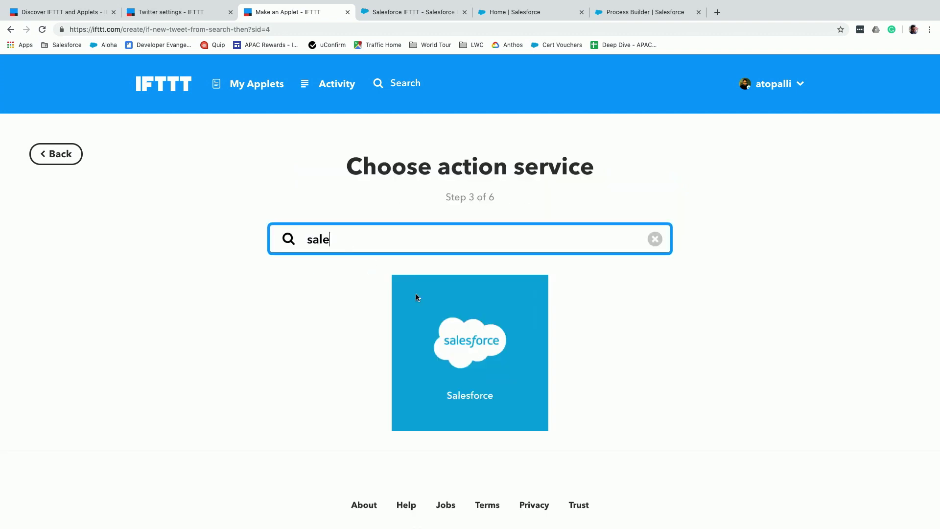
{"action": "left_click", "coordinate": [448, 320]}
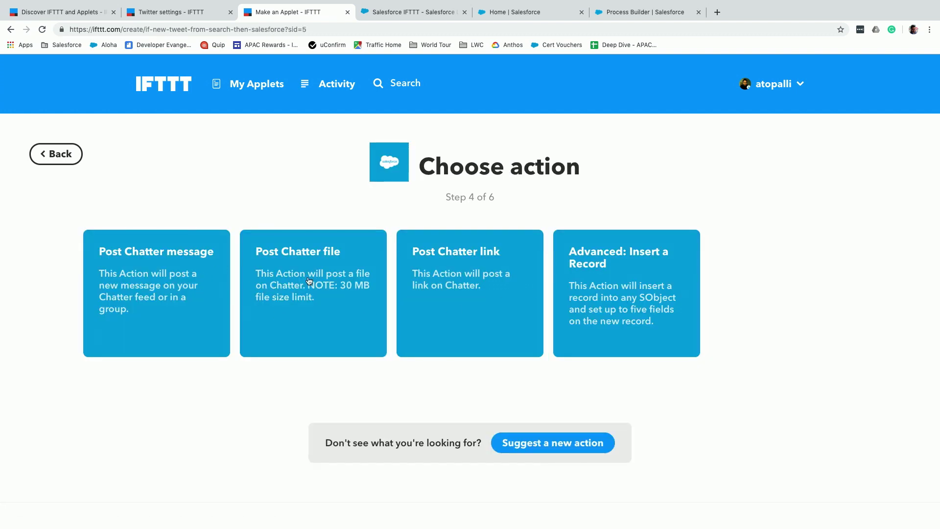
{"action": "left_click", "coordinate": [604, 278]}
Step: Set the SObject of the record to insert to Case
{"action": "scroll", "coordinate": [484, 294], "scroll_direction": "down", "scroll_amount": 3}
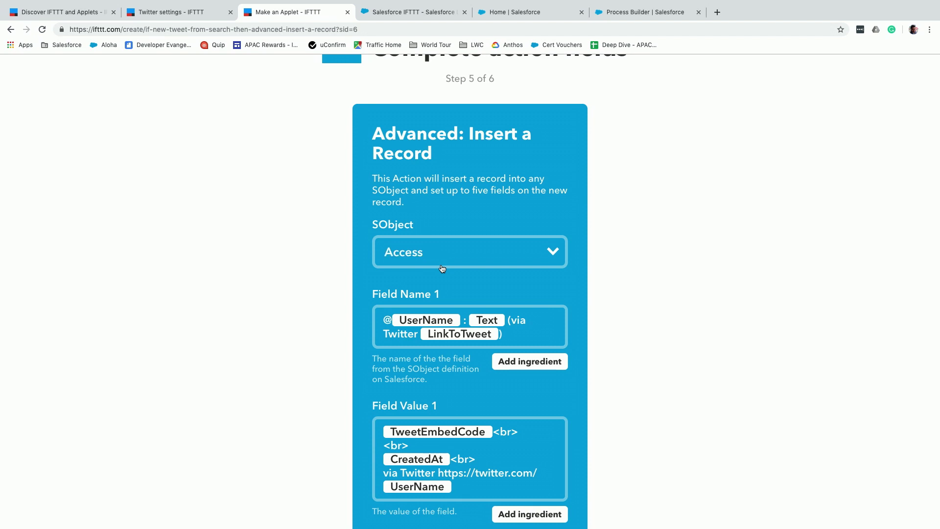
{"action": "left_click", "coordinate": [442, 268]}
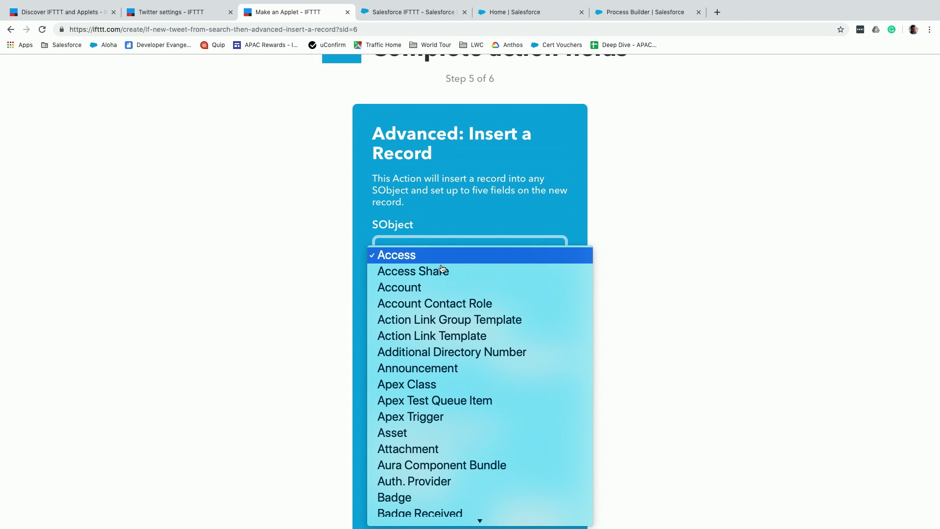
{"action": "scroll", "coordinate": [416, 413], "scroll_direction": "down", "scroll_amount": 3}
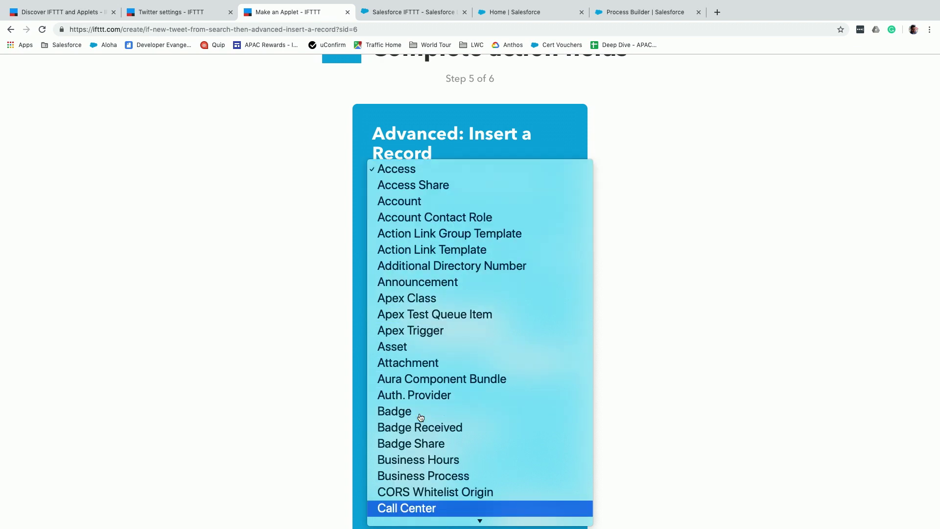
{"action": "key", "text": "s"}
{"action": "key", "text": "Return"}
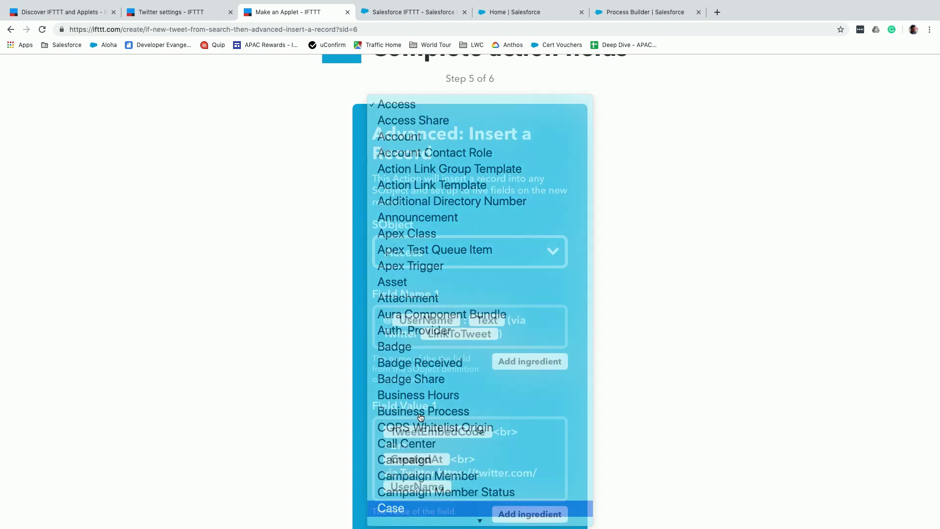
Step: Replace the default content of Field Name 1 with Subject
{"action": "scroll", "coordinate": [466, 286], "scroll_direction": "down", "scroll_amount": 3}
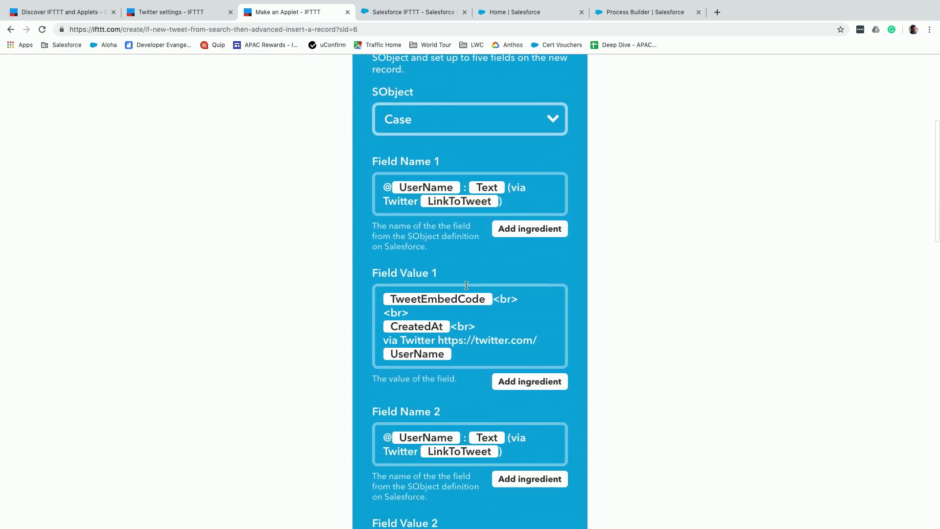
{"action": "left_click", "coordinate": [511, 203]}
{"action": "left_click_drag", "start_coordinate": [509, 202], "coordinate": [359, 180]}
{"action": "key", "text": "BackSpace"}
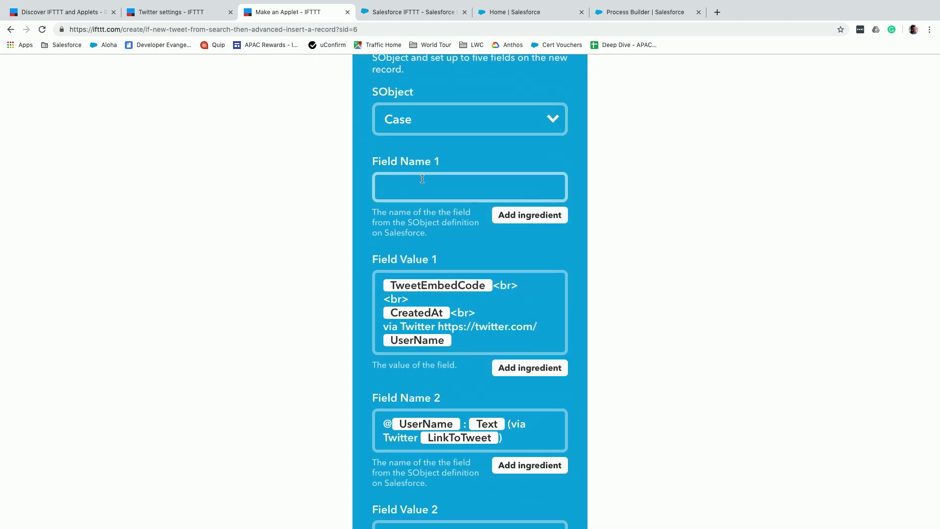
{"action": "type", "text": "Subject"}
Step: Clear Field Value 1 completely and insert the Text ingredient as its only content
{"action": "left_click_drag", "start_coordinate": [468, 341], "coordinate": [354, 259]}
{"action": "key", "text": "BackSpace"}
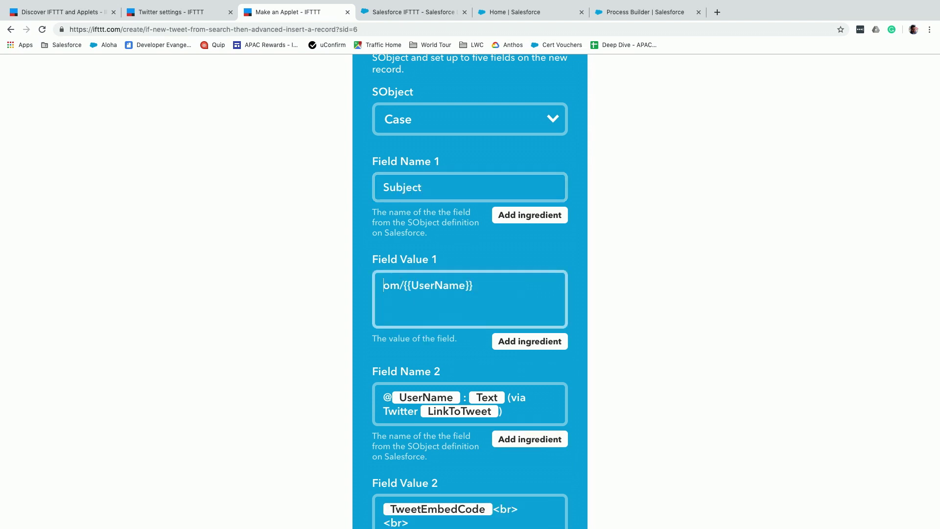
{"action": "key", "text": "ctrl+a"}
{"action": "key", "text": "BackSpace"}
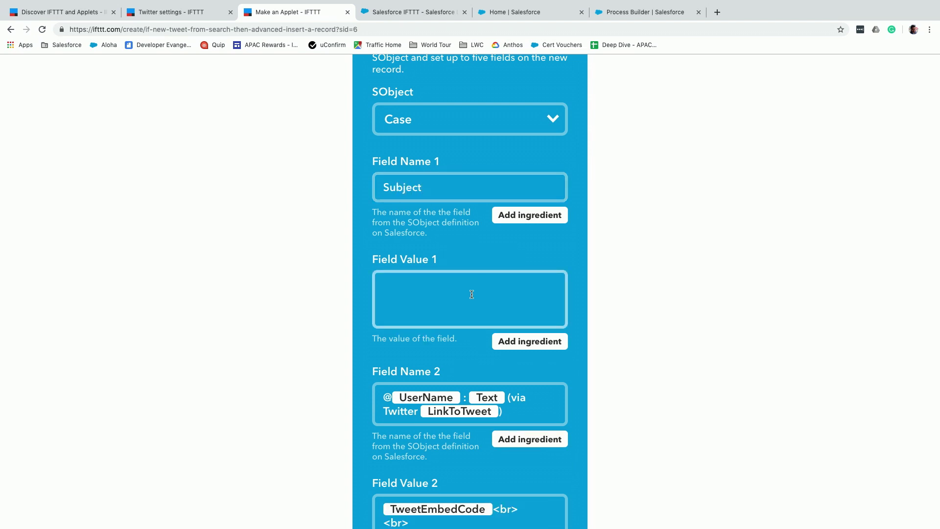
{"action": "left_click", "coordinate": [530, 344]}
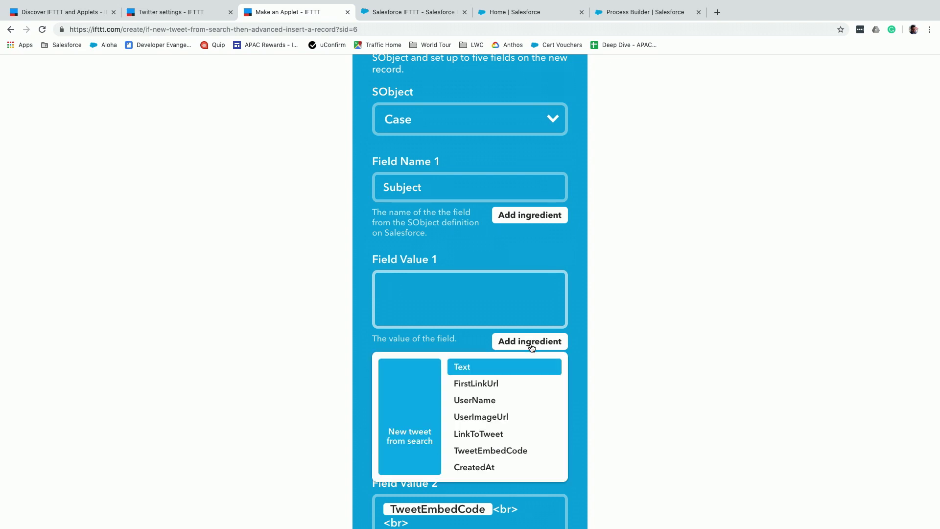
{"action": "left_click", "coordinate": [482, 368]}
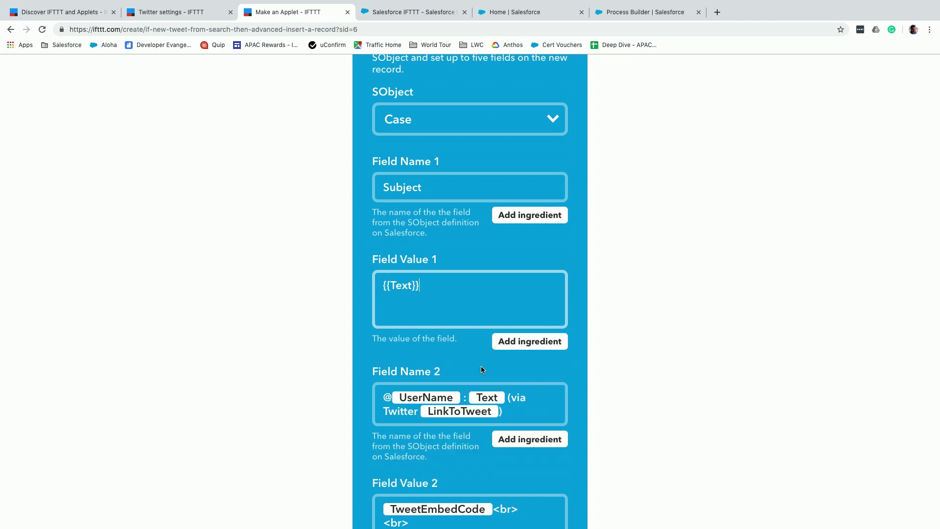
Step: Replace the default content of Field Name 2 with Description
{"action": "scroll", "coordinate": [482, 369], "scroll_direction": "down", "scroll_amount": 2}
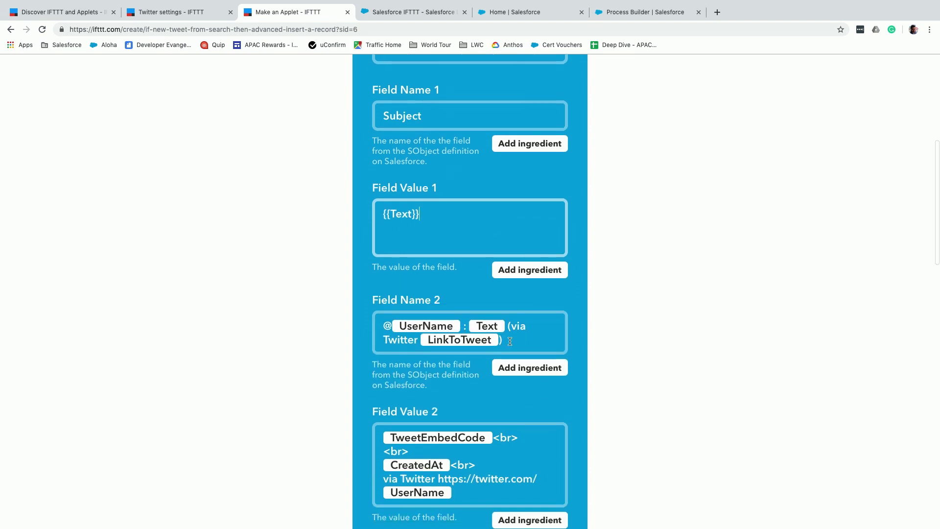
{"action": "left_click_drag", "start_coordinate": [503, 410], "coordinate": [380, 398]}
{"action": "type", "text": "Desc"}
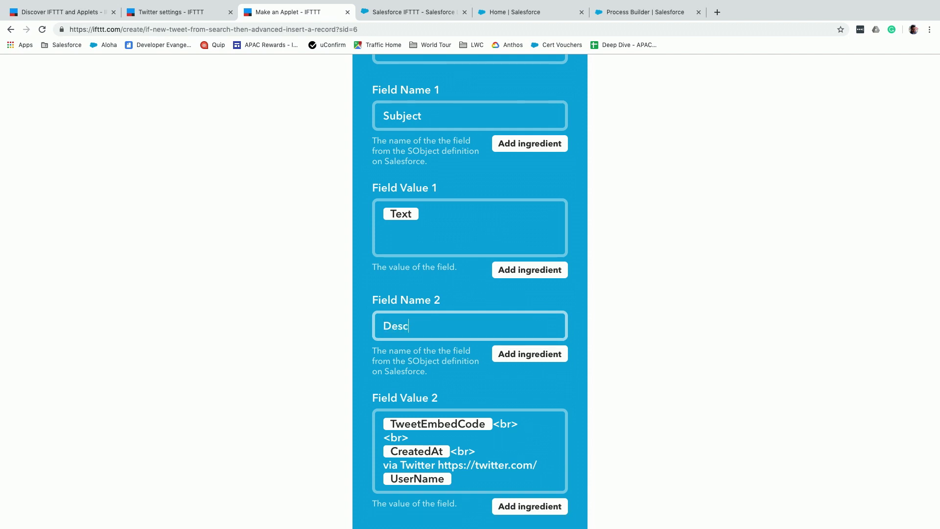
{"action": "type", "text": "ription"}
Step: Replace the default content of Field Value 2 with the LinkToTweet ingredient
{"action": "left_click_drag", "start_coordinate": [465, 479], "coordinate": [364, 409]}
{"action": "key", "text": "BackSpace"}
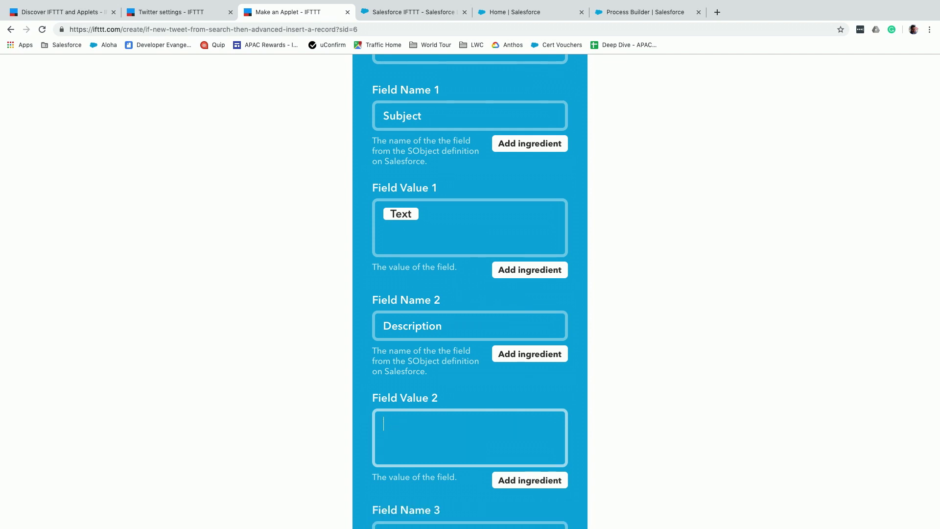
{"action": "left_click", "coordinate": [510, 477]}
{"action": "scroll", "coordinate": [509, 470], "scroll_direction": "down", "scroll_amount": 3}
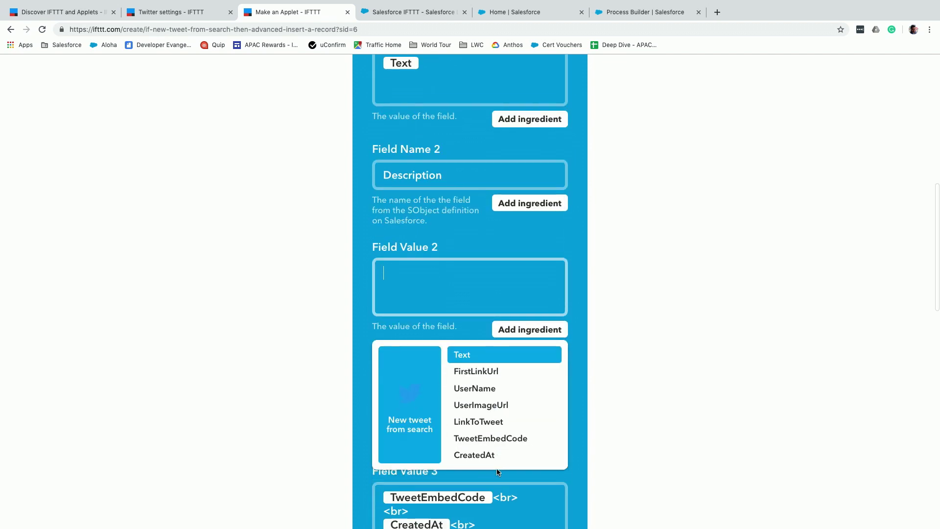
{"action": "left_click", "coordinate": [482, 416]}
Step: Clear the default content from Field Name 3
{"action": "scroll", "coordinate": [480, 419], "scroll_direction": "down", "scroll_amount": 3}
{"action": "left_click", "coordinate": [480, 420]}
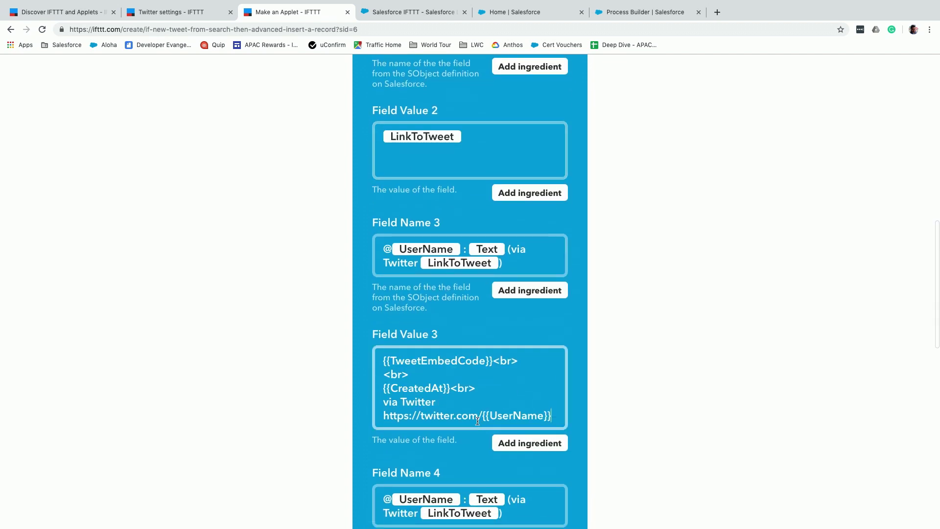
{"action": "left_click_drag", "start_coordinate": [552, 416], "coordinate": [356, 377]}
{"action": "triple_click", "coordinate": [517, 264]}
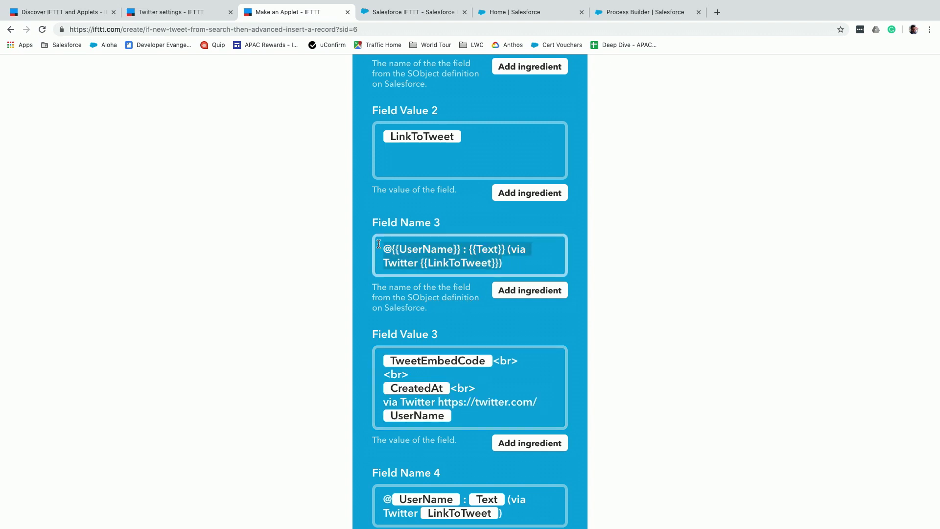
{"action": "key", "text": "BackSpace"}
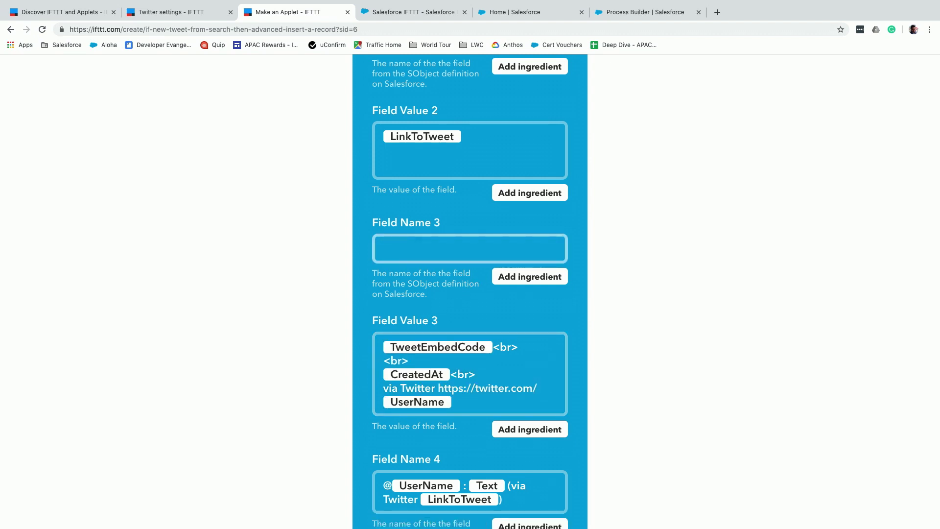
Step: Enter Origin as Field Name 3 and replace the default content of Field Value 3 with Twitter
{"action": "type", "text": "Origin"}
{"action": "right_click", "coordinate": [454, 408]}
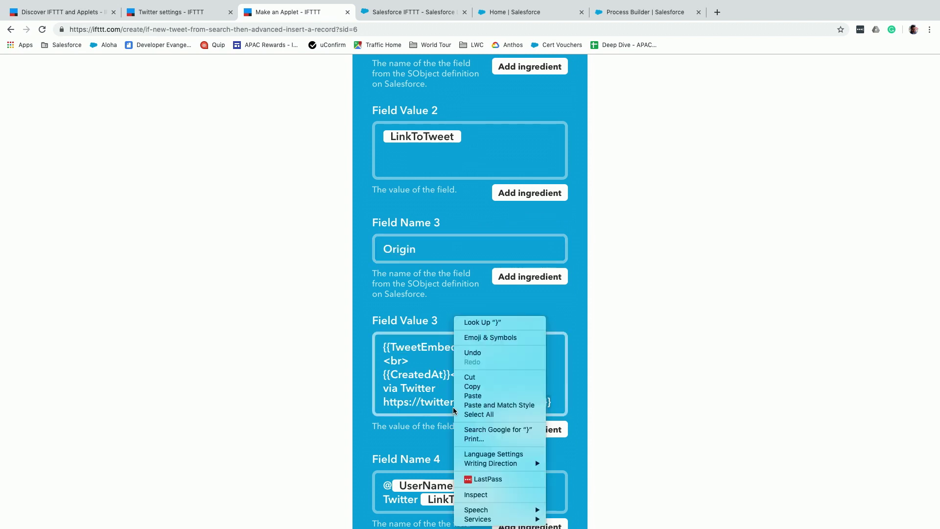
{"action": "left_click", "coordinate": [429, 384]}
{"action": "key", "text": "super+a"}
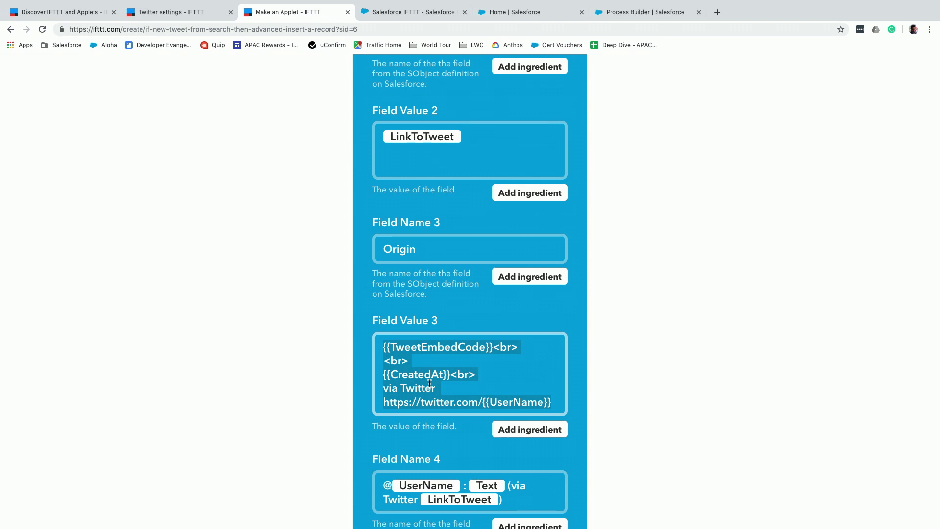
{"action": "type", "text": "Twitter"}
Step: Clear the default content from Field Name 4 and Field Value 4, leaving both empty
{"action": "scroll", "coordinate": [453, 463], "scroll_direction": "down", "scroll_amount": 5}
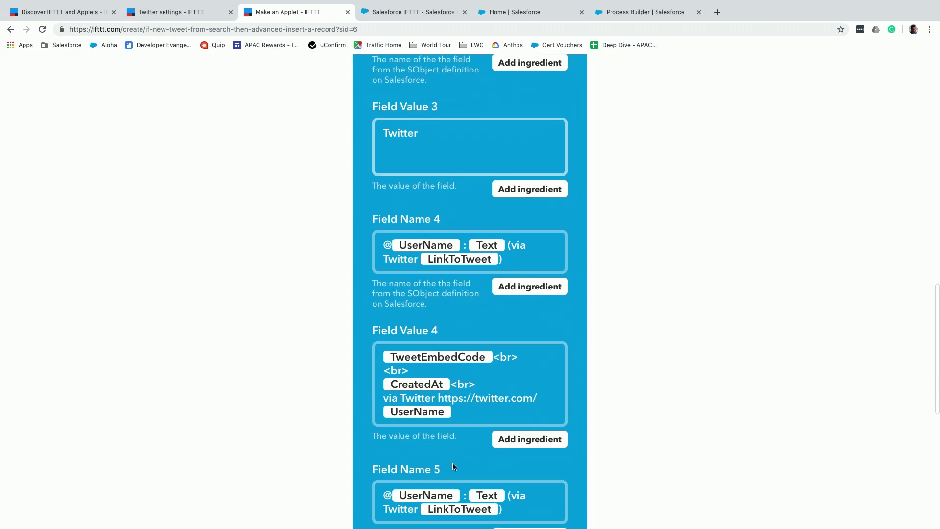
{"action": "left_click", "coordinate": [535, 253]}
{"action": "key", "text": "super+a"}
{"action": "key", "text": "BackSpace"}
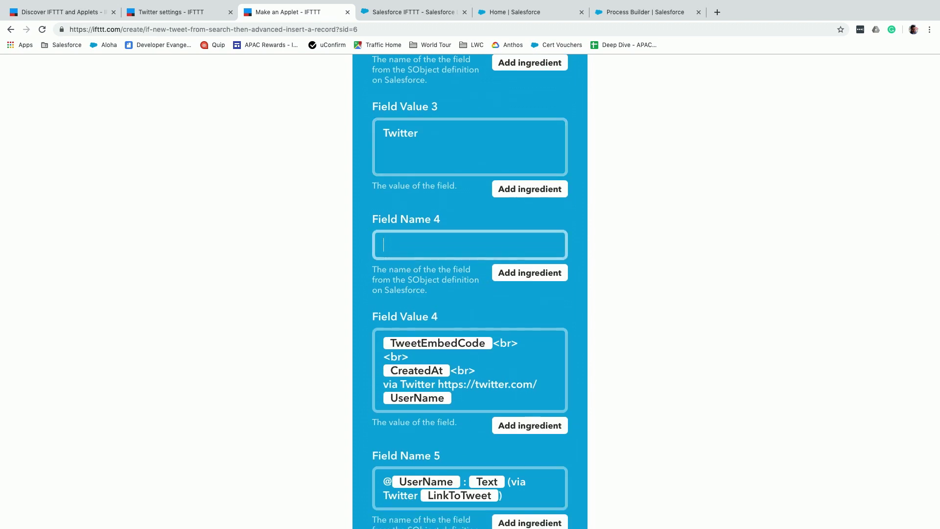
{"action": "left_click", "coordinate": [496, 401]}
{"action": "key", "text": "super+a"}
{"action": "key", "text": "BackSpace"}
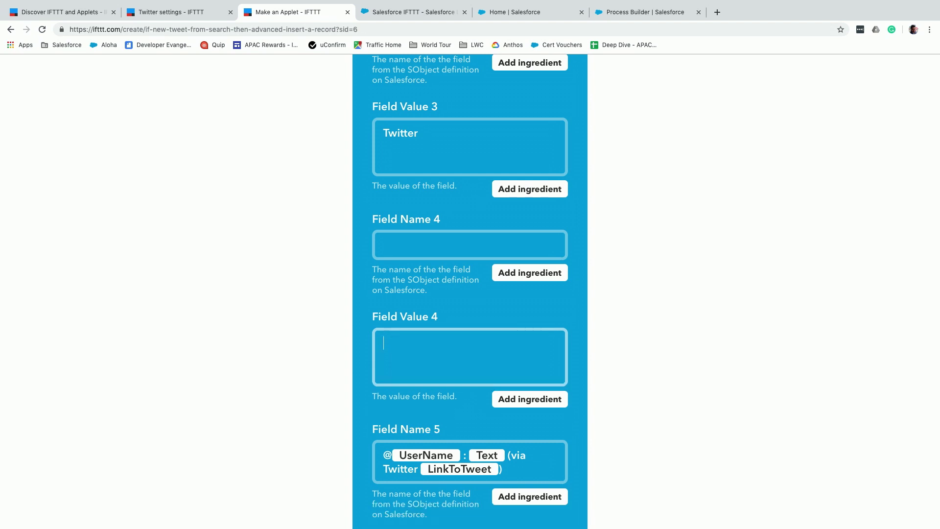
Step: Clear the default content from Field Name 5 and Field Value 5, and create the action
{"action": "scroll", "coordinate": [501, 392], "scroll_direction": "down", "scroll_amount": 5}
{"action": "left_click", "coordinate": [522, 315]}
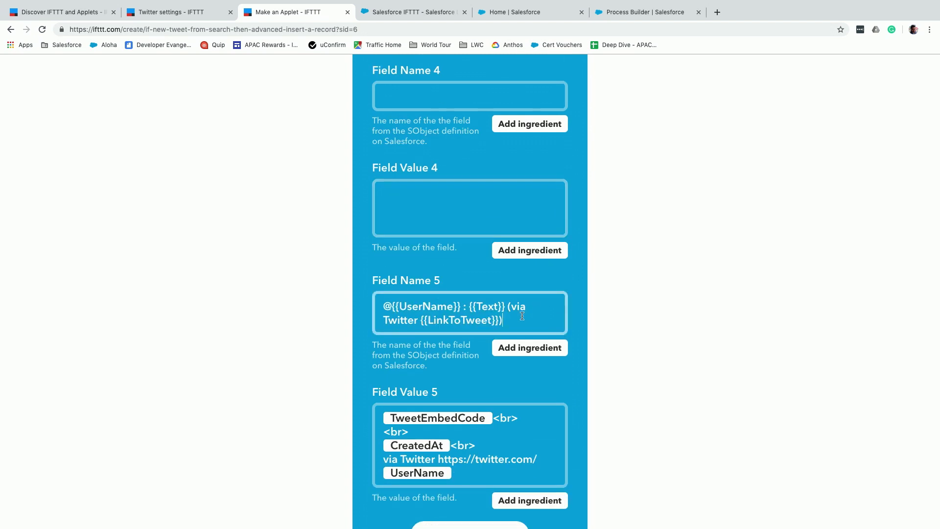
{"action": "key", "text": "super+a"}
{"action": "key", "text": "BackSpace"}
{"action": "left_click", "coordinate": [483, 453]}
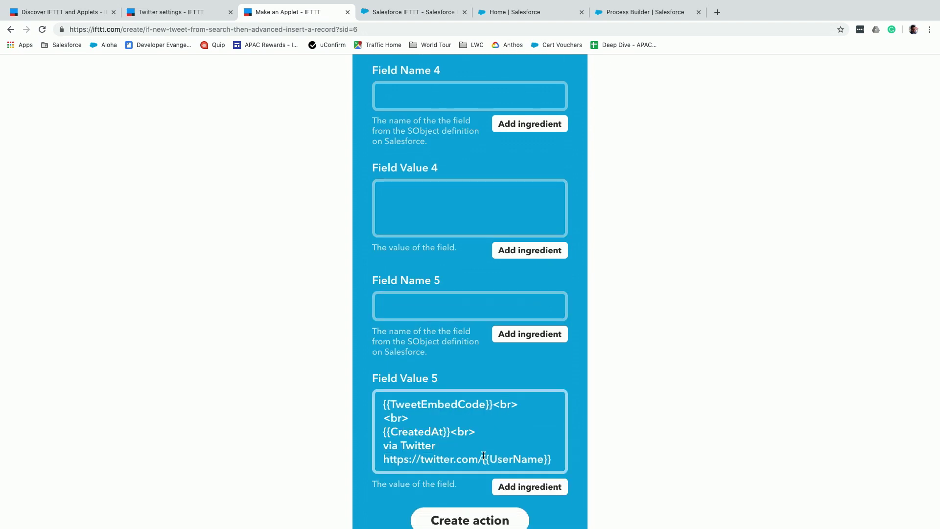
{"action": "key", "text": "super+a"}
{"action": "key", "text": "BackSpace"}
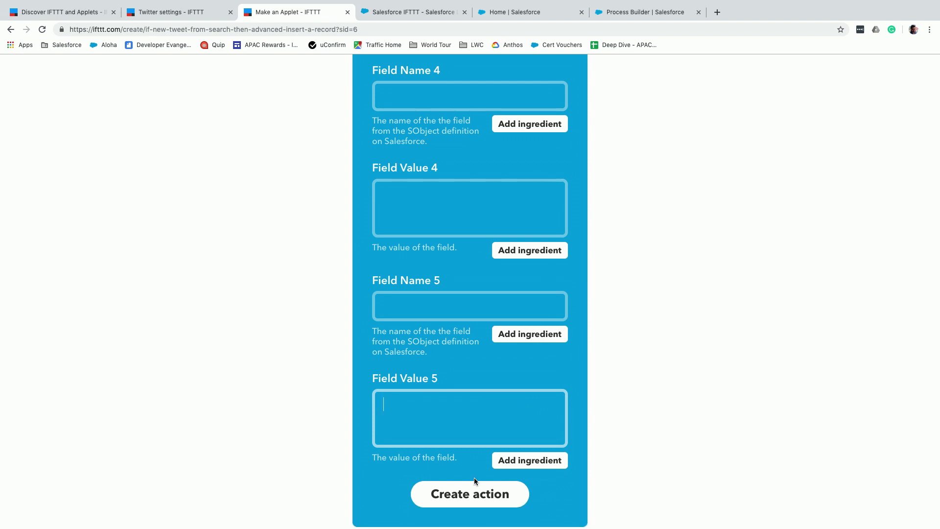
{"action": "left_click", "coordinate": [467, 496]}
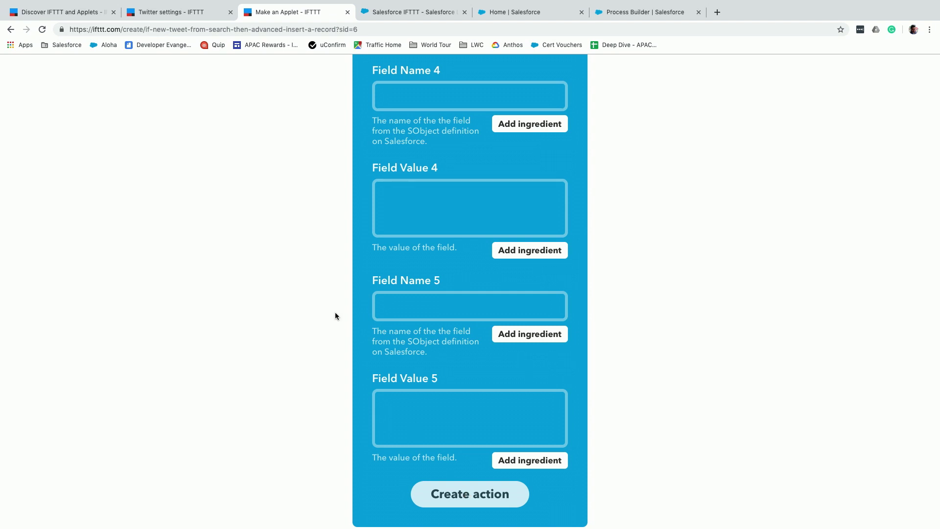
Step: Turn off notifications for when this Applet runs and finish creating the applet
{"action": "scroll", "coordinate": [327, 304], "scroll_direction": "up", "scroll_amount": 6}
{"action": "scroll", "coordinate": [442, 215], "scroll_direction": "up", "scroll_amount": 5}
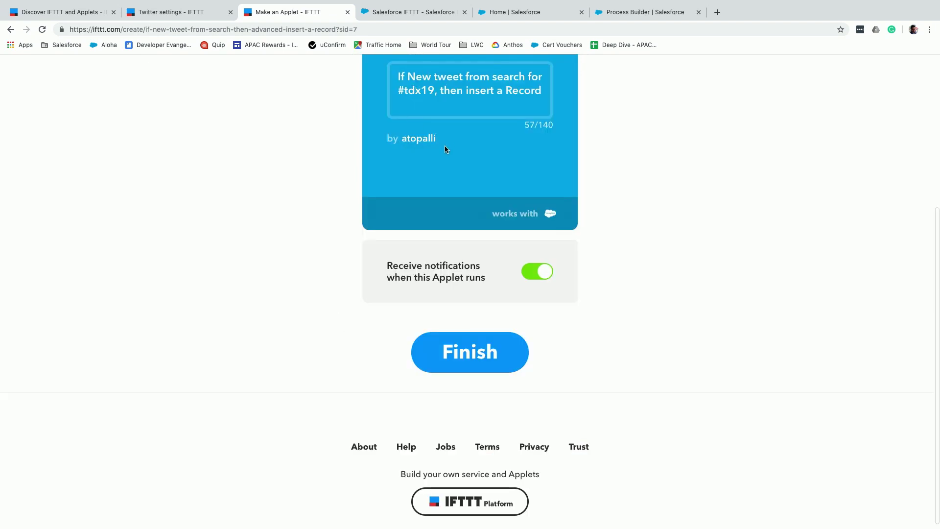
{"action": "scroll", "coordinate": [444, 145], "scroll_direction": "up", "scroll_amount": 5}
{"action": "scroll", "coordinate": [488, 400], "scroll_direction": "down", "scroll_amount": 3}
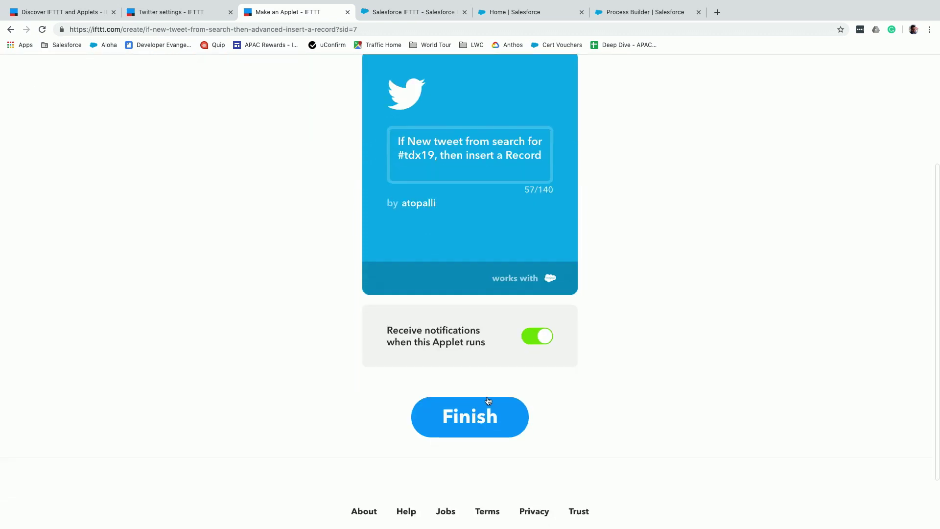
{"action": "left_click", "coordinate": [535, 342]}
{"action": "right_click", "coordinate": [461, 416]}
{"action": "left_click", "coordinate": [440, 414]}
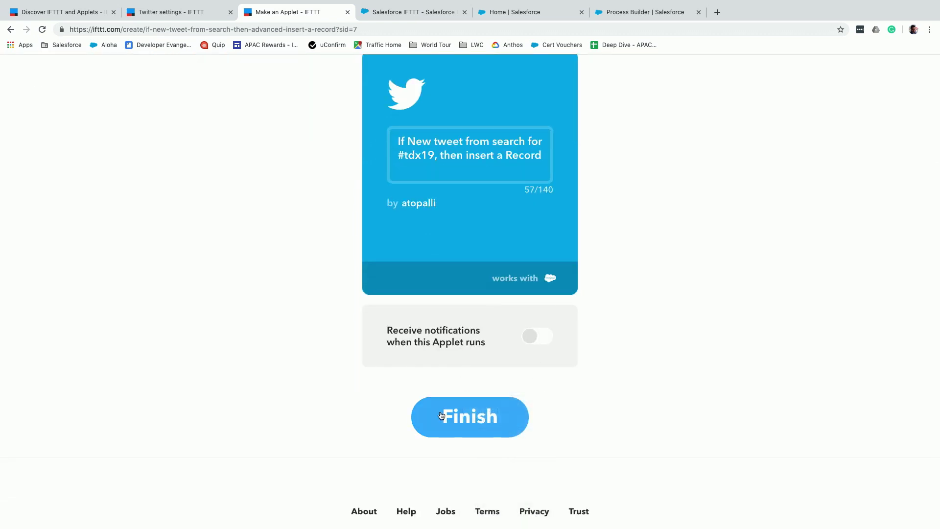
{"action": "left_click", "coordinate": [459, 420]}
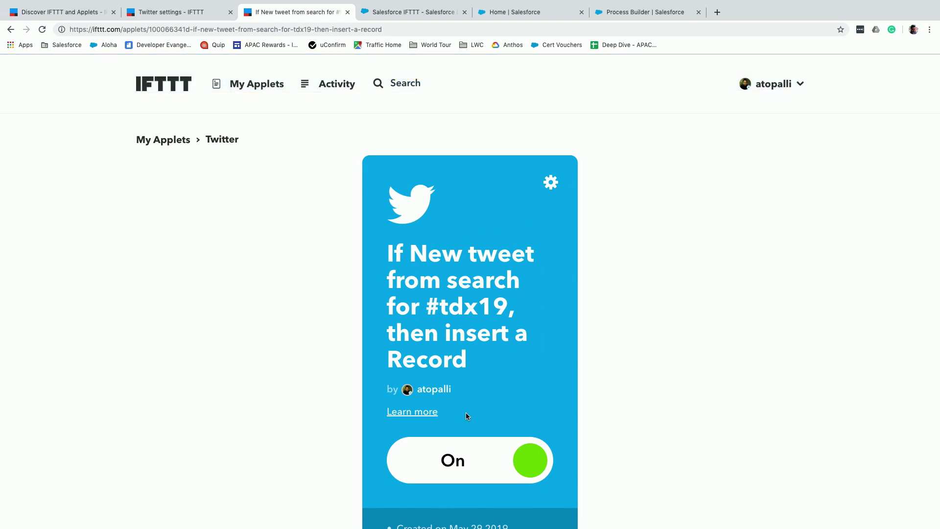
Step: Open the Twitter home page in a new browser tab
{"action": "left_click", "coordinate": [717, 13]}
{"action": "type", "text": "twi"}
{"action": "key", "text": "Return"}
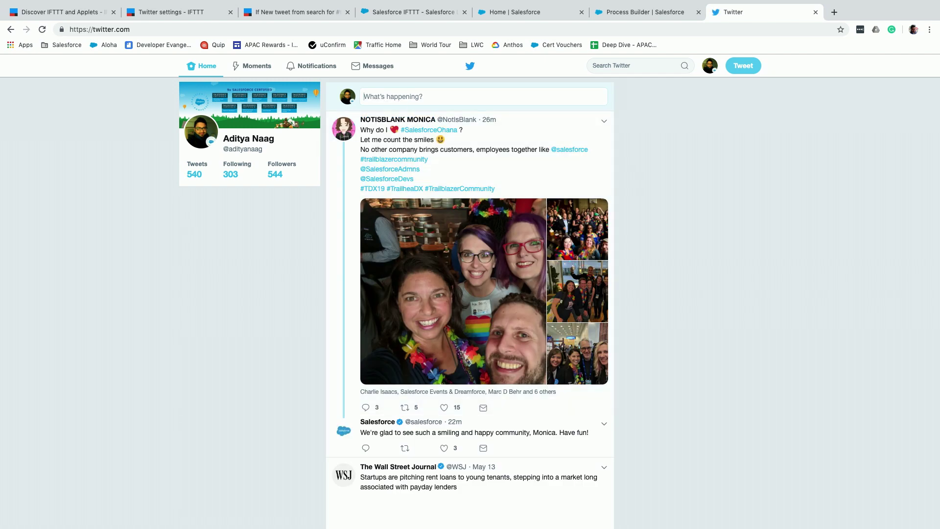
Step: Post a tweet reading "Delivering my session at #tdx19"
{"action": "left_click", "coordinate": [382, 98]}
{"action": "type", "text": "Delivering my se"}
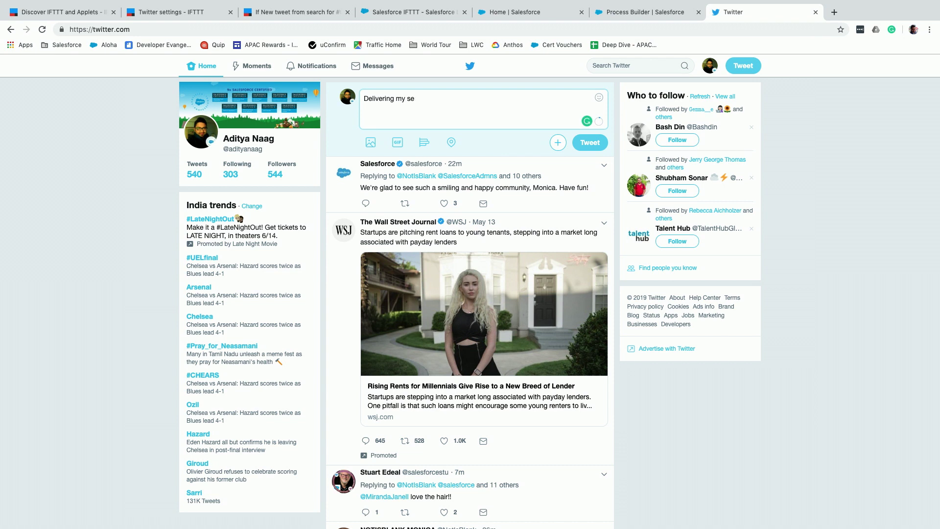
{"action": "type", "text": "ession at #td"}
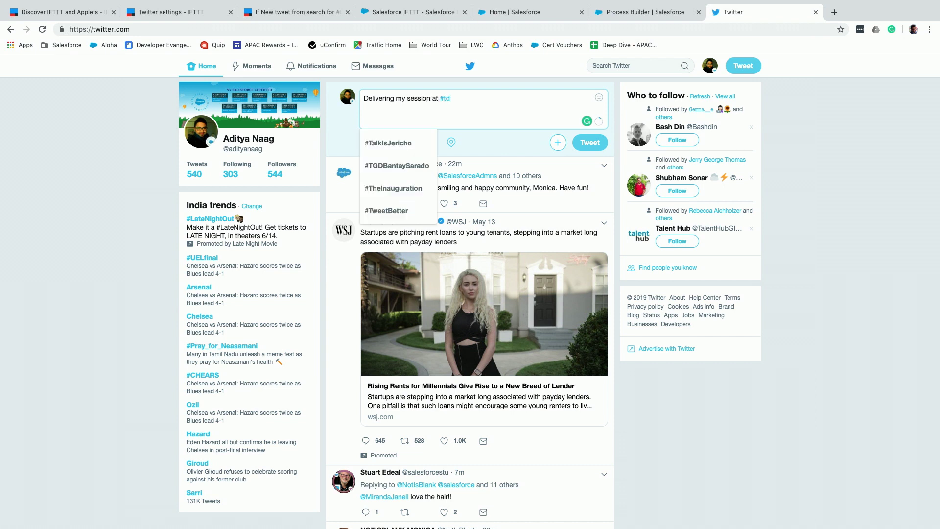
{"action": "type", "text": "x19"}
{"action": "left_click", "coordinate": [587, 142]}
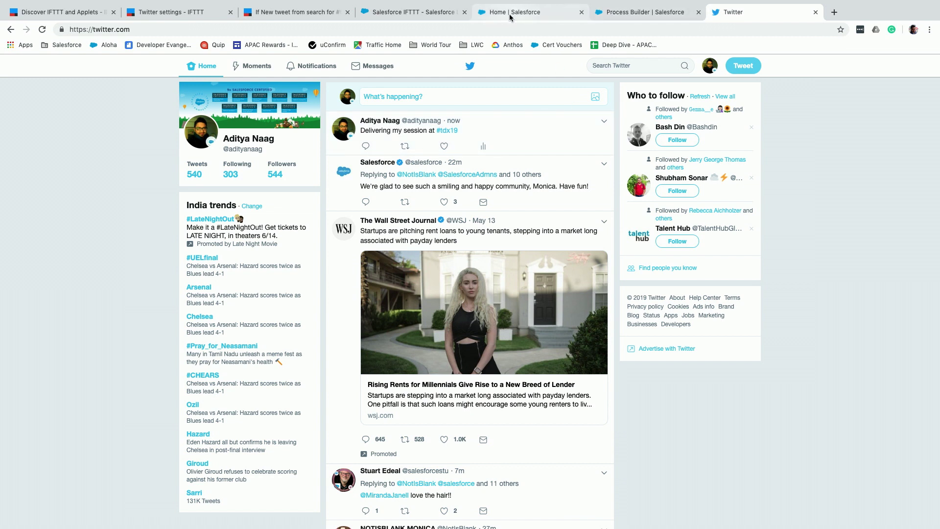
Step: Switch to Safari and show the Swag Shipment Google Sheet in full screen
{"action": "left_click", "coordinate": [432, 18]}
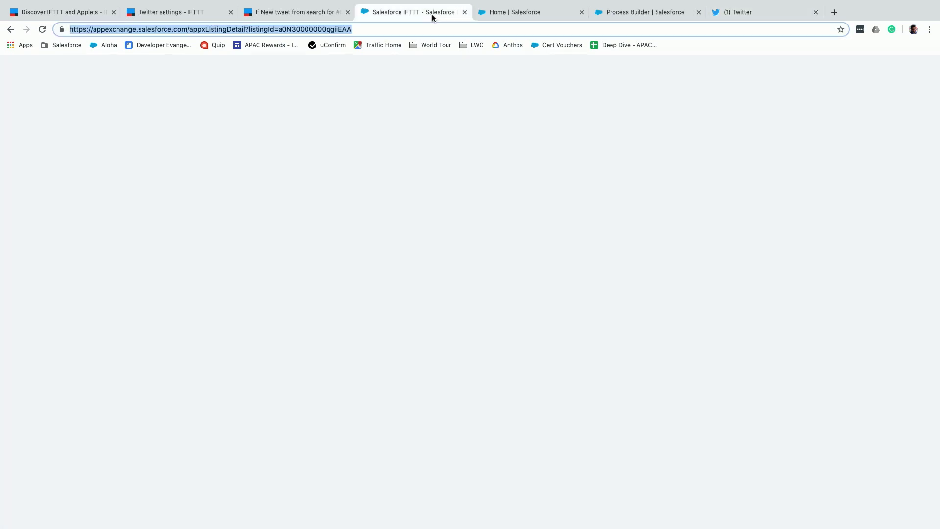
{"action": "left_click", "coordinate": [314, 15]}
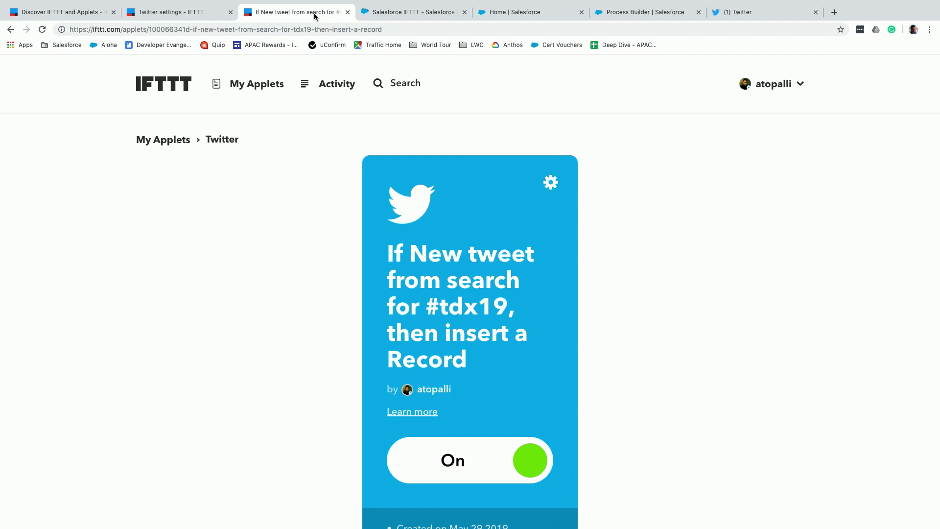
{"action": "key", "text": "ctrl+Left"}
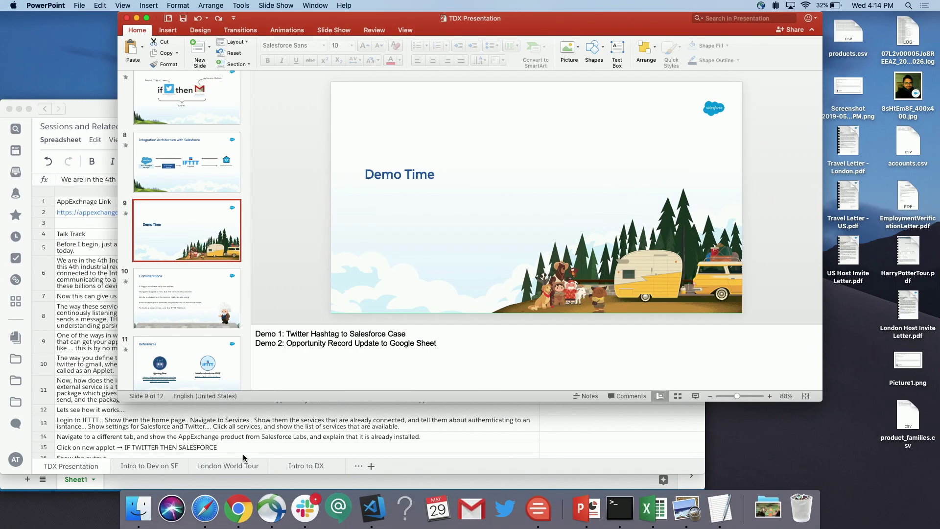
{"action": "left_click", "coordinate": [214, 507]}
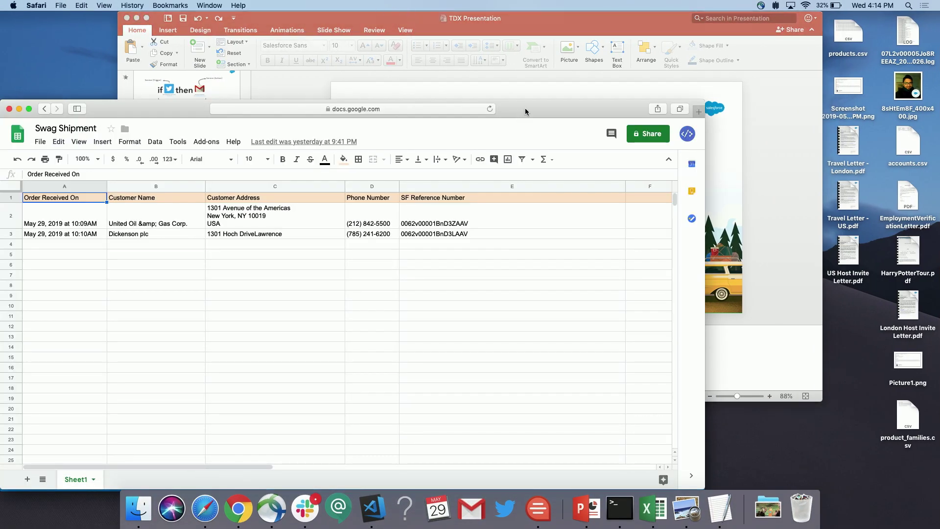
{"action": "left_click_drag", "start_coordinate": [525, 108], "coordinate": [608, 34]}
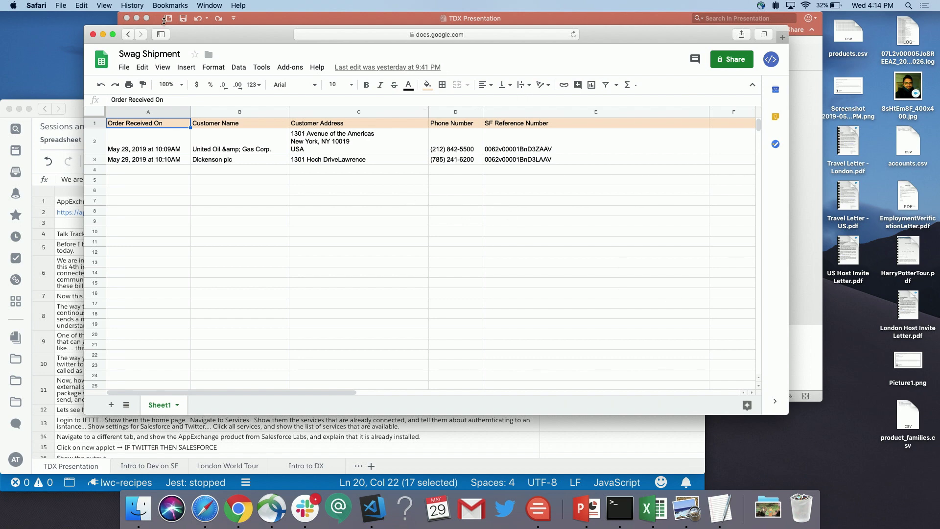
{"action": "left_click", "coordinate": [113, 34]}
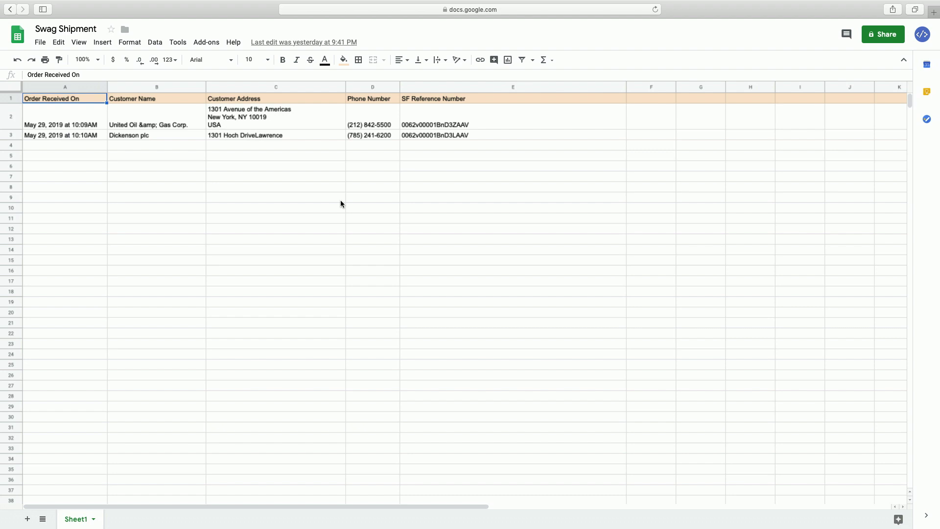
Step: Return to Chrome and open the All IFTTT Events list in the Salesforce IFTTT Demo app
{"action": "key", "text": "ctrl+Right"}
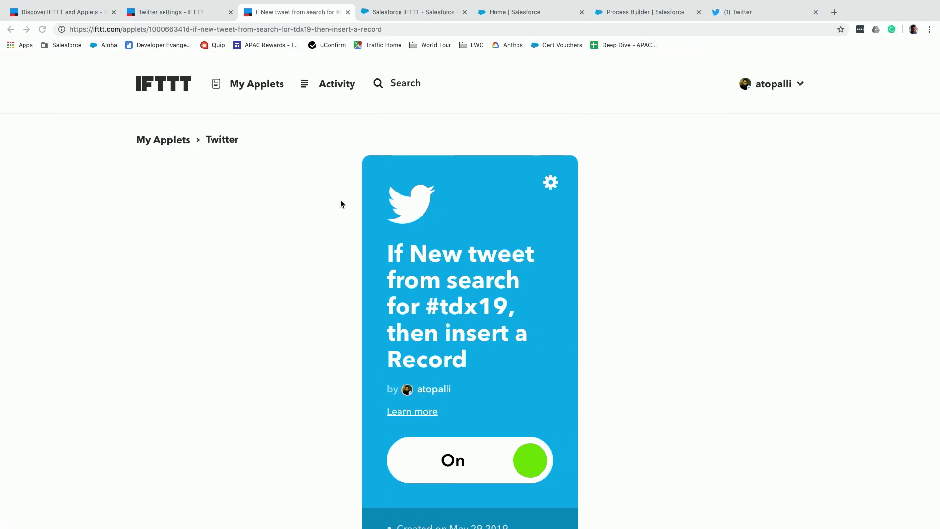
{"action": "left_click", "coordinate": [775, 87]}
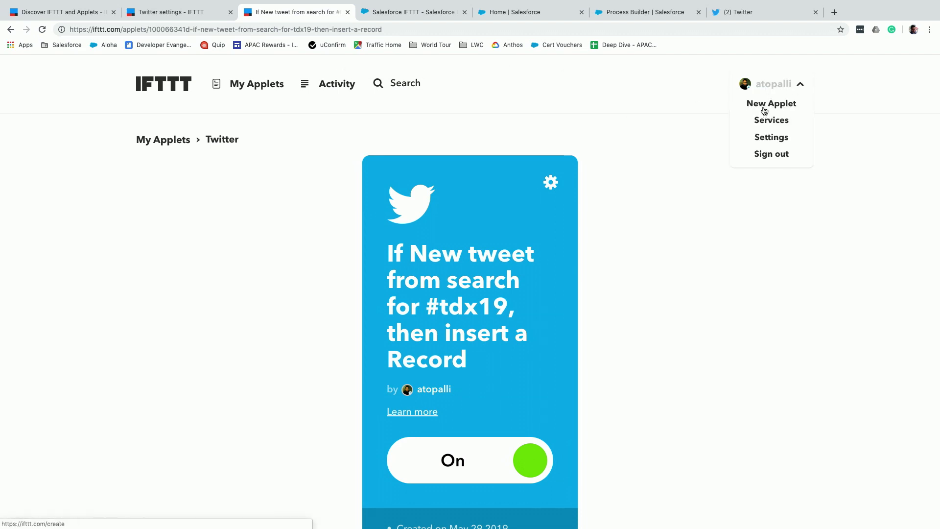
{"action": "left_click", "coordinate": [403, 13]}
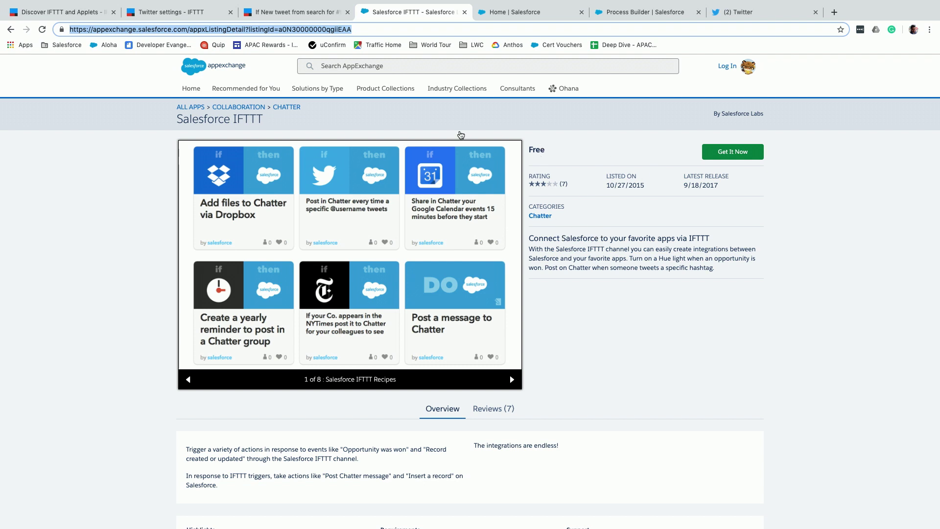
{"action": "left_click", "coordinate": [503, 21]}
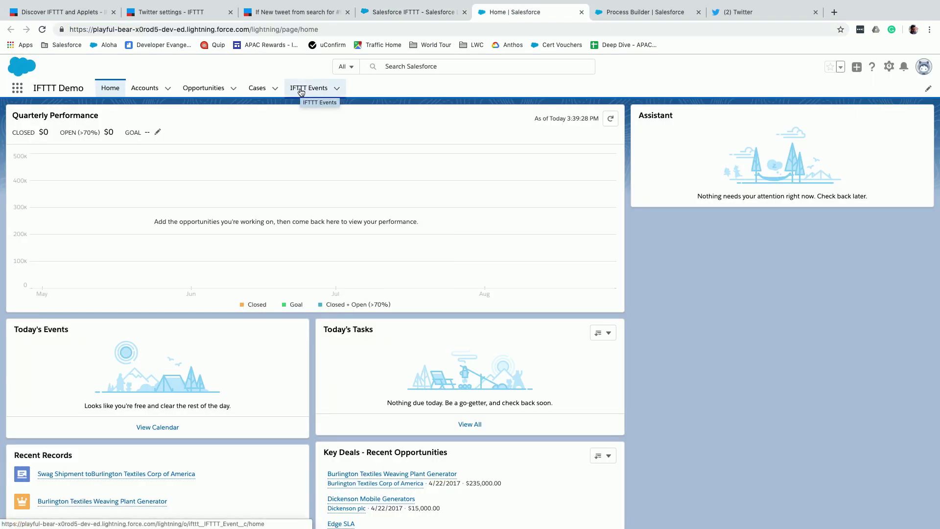
{"action": "left_click", "coordinate": [301, 89]}
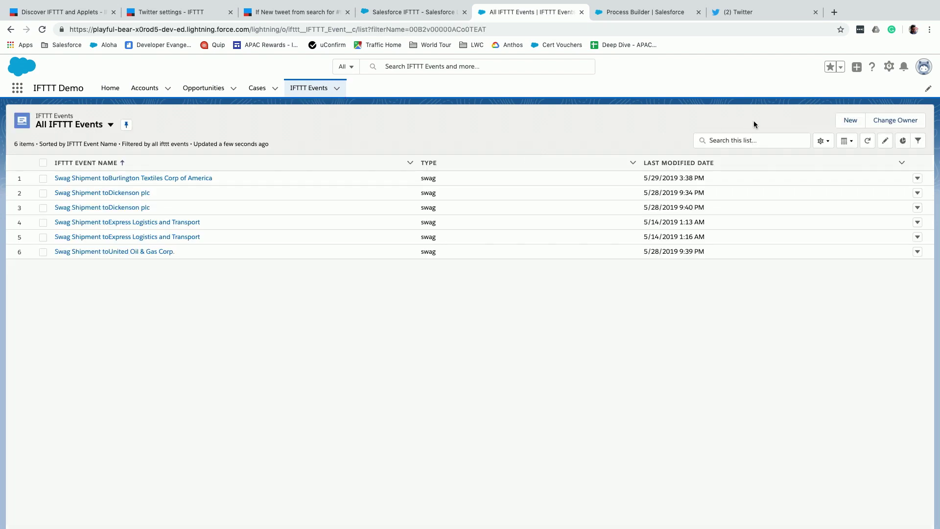
Step: Examine the Type, Message and Related Object Type fields of a new IFTTT Event form, and close it without saving
{"action": "left_click", "coordinate": [849, 120]}
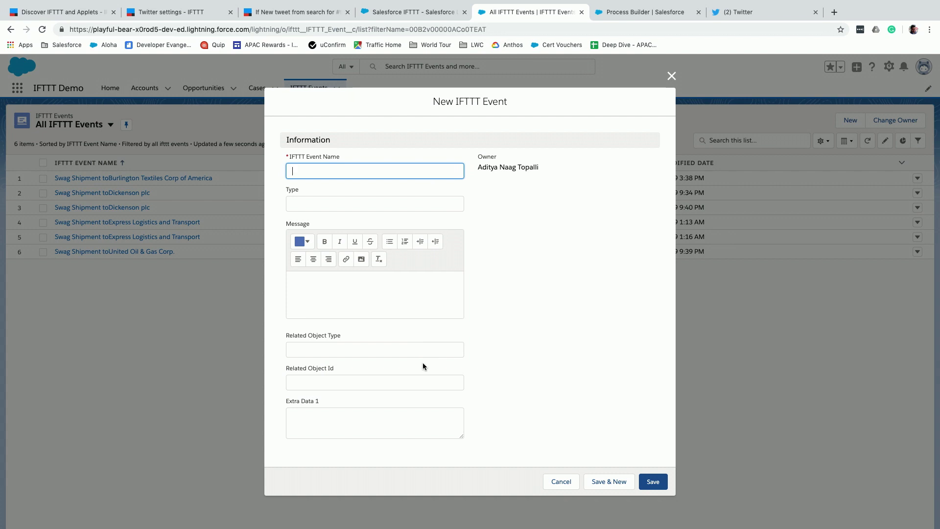
{"action": "left_click", "coordinate": [347, 307]}
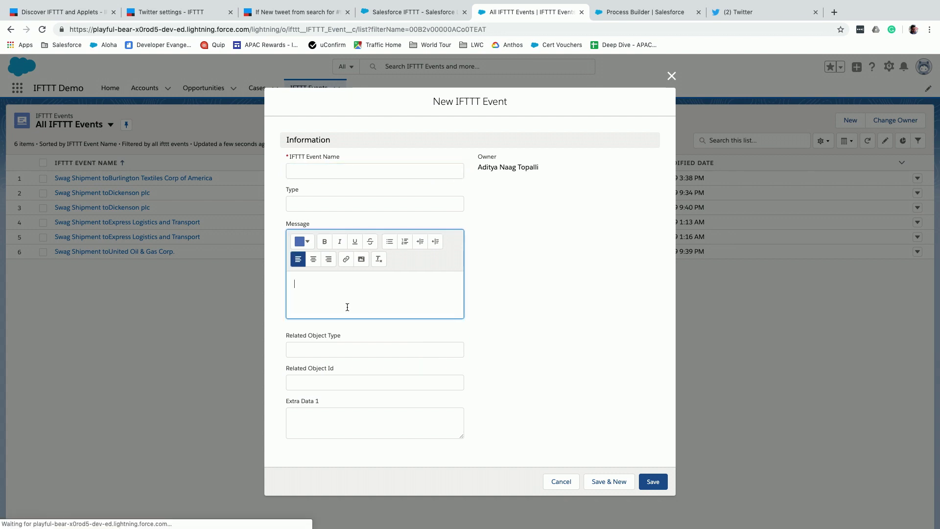
{"action": "left_click", "coordinate": [325, 352]}
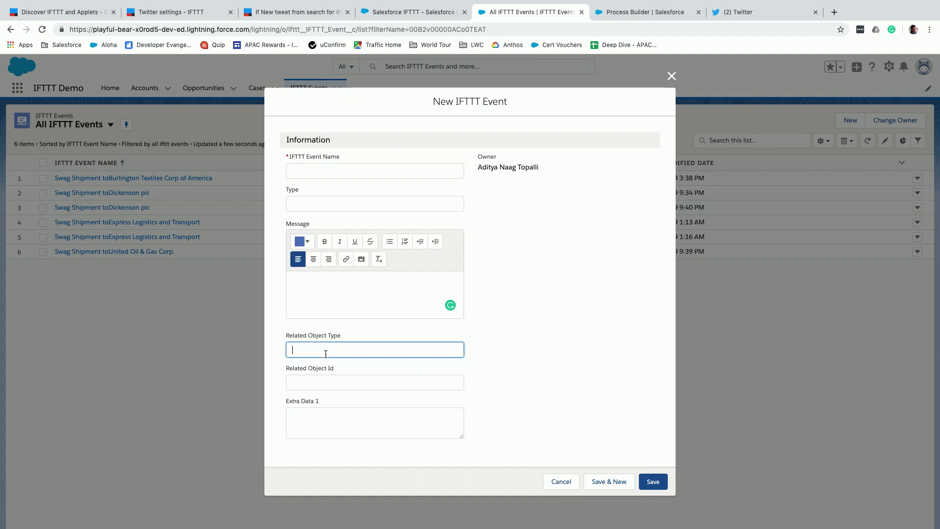
{"action": "left_click", "coordinate": [313, 205]}
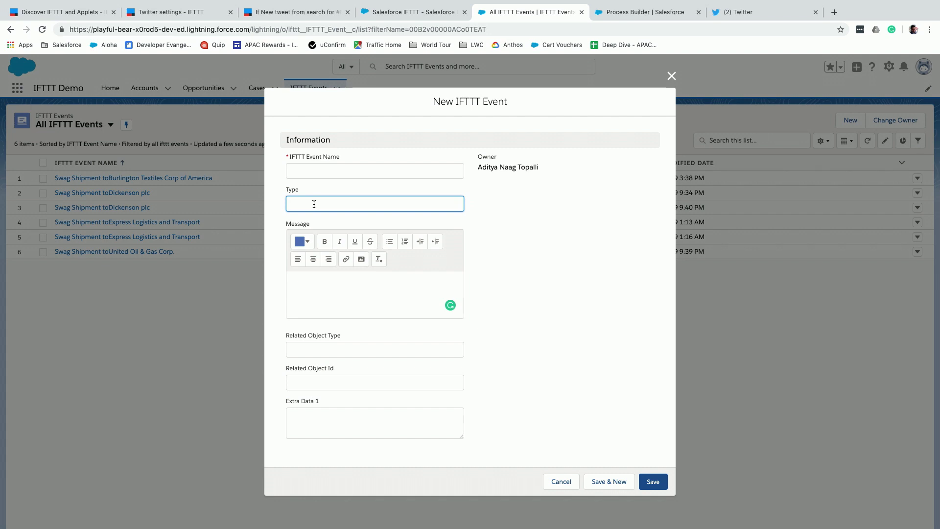
{"action": "left_click", "coordinate": [671, 77]}
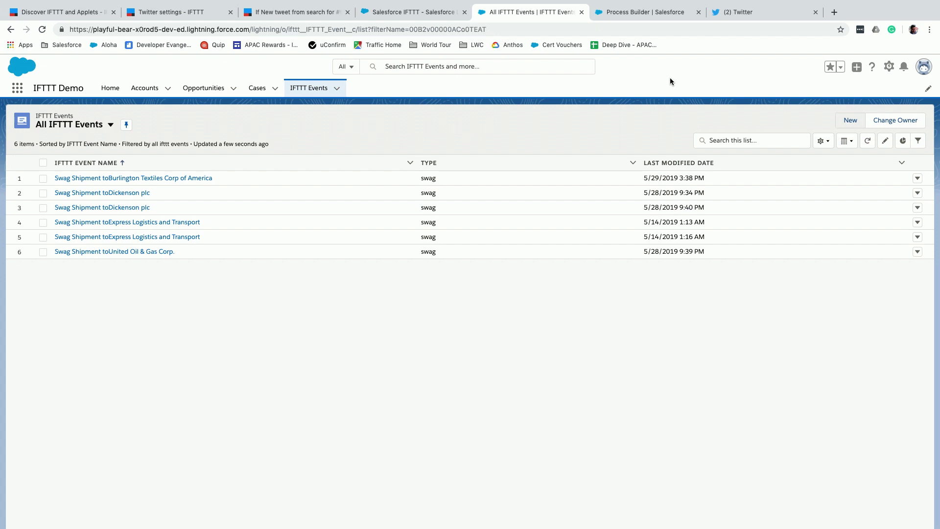
Step: Open the Opportunity Swag Shipment process in Process Builder
{"action": "left_click", "coordinate": [658, 15]}
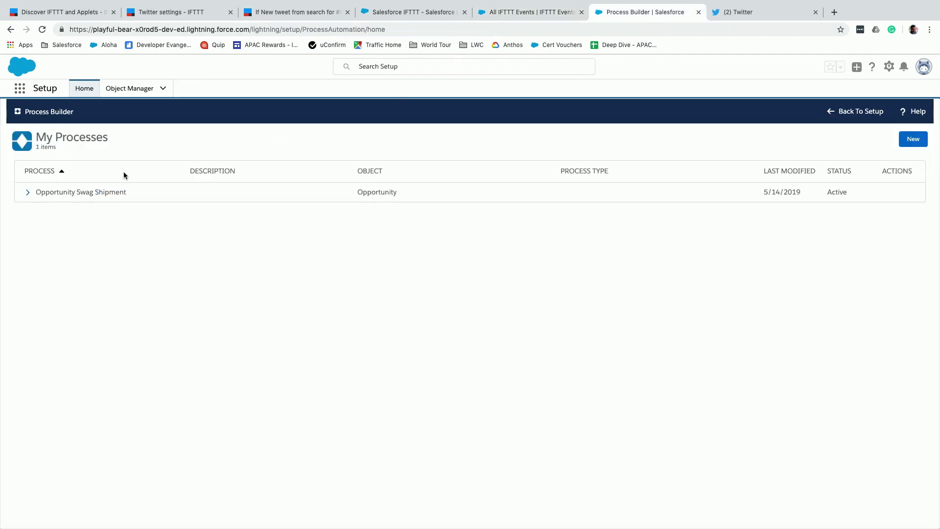
{"action": "left_click", "coordinate": [104, 192]}
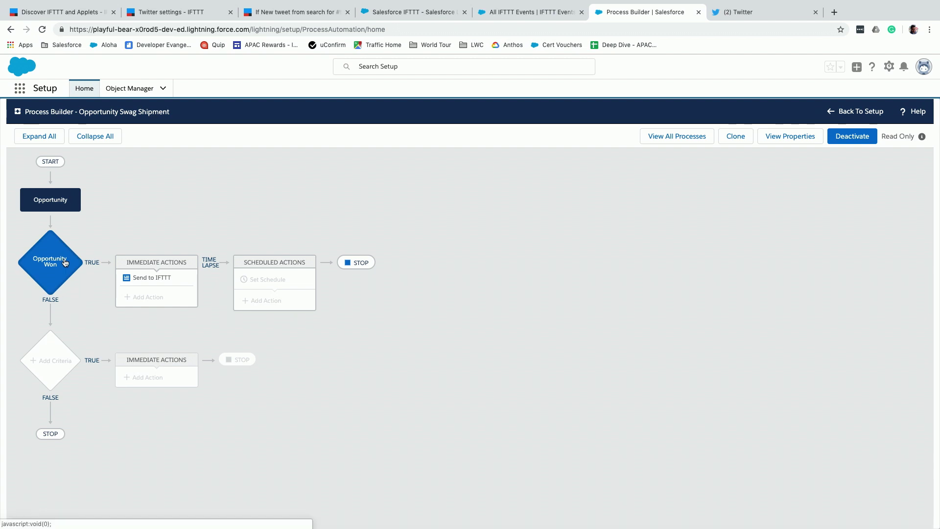
Step: Examine the field values of the Send to IFTTT action, especially the Type field and its value
{"action": "left_click", "coordinate": [142, 278]}
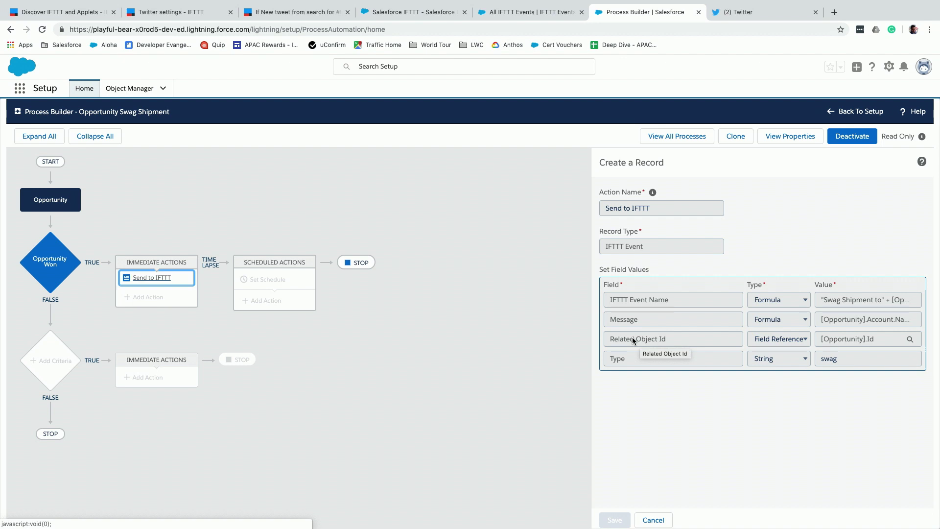
{"action": "left_click_drag", "start_coordinate": [608, 360], "coordinate": [638, 360]}
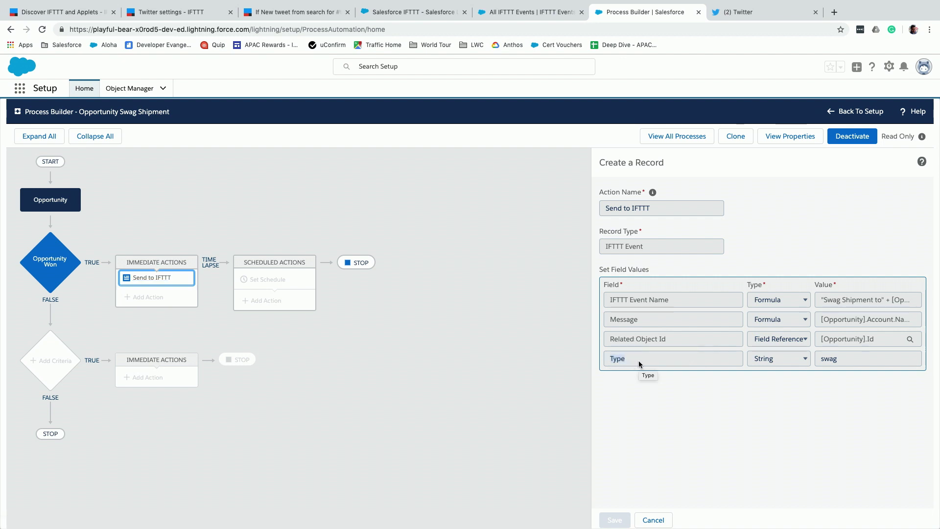
{"action": "double_click", "coordinate": [819, 360]}
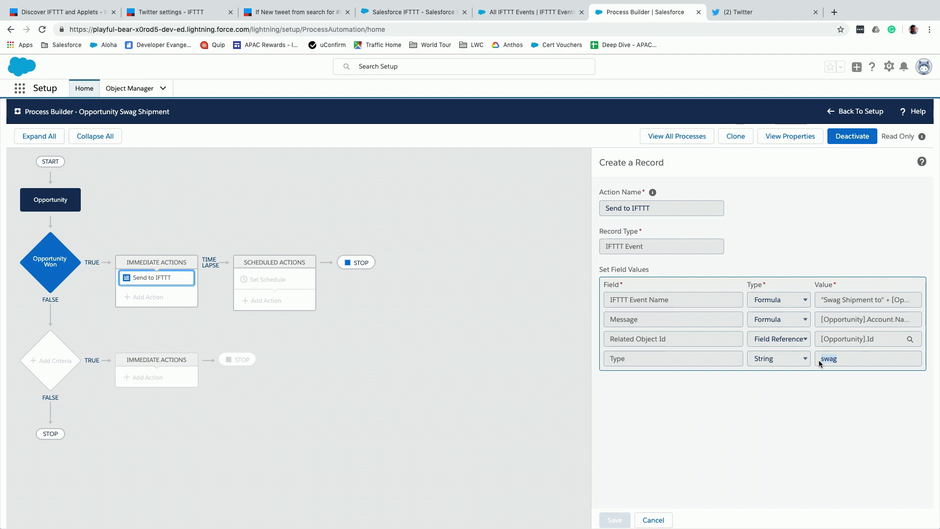
Step: Start a new IFTTT applet and choose Salesforce as its trigger service
{"action": "left_click", "coordinate": [529, 13]}
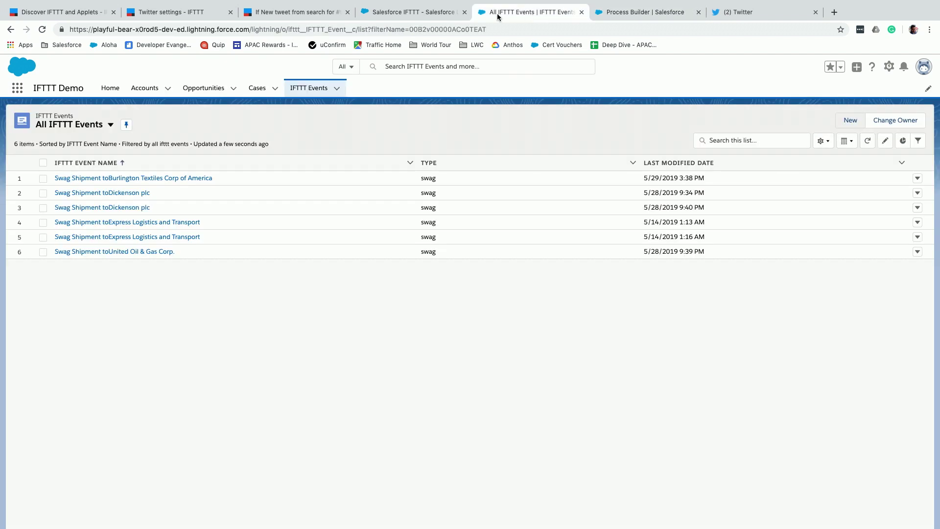
{"action": "left_click", "coordinate": [424, 14]}
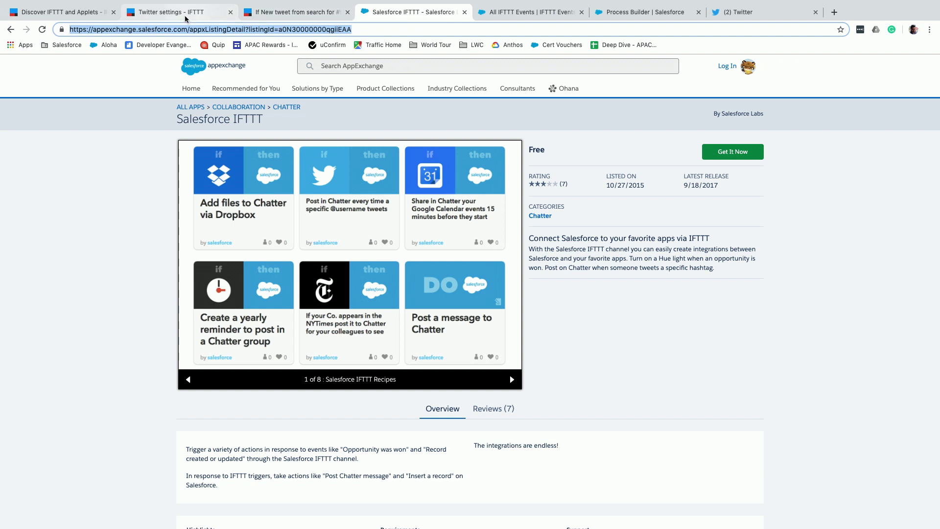
{"action": "left_click", "coordinate": [274, 12]}
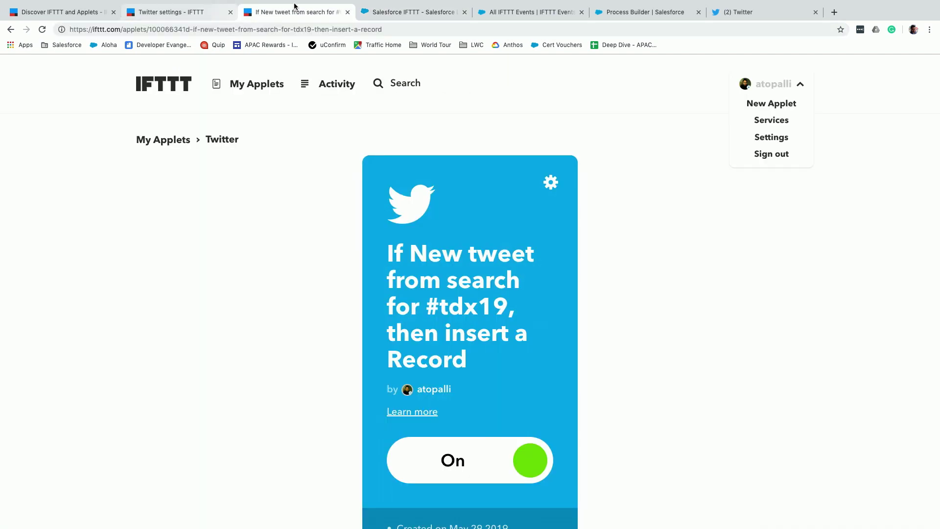
{"action": "left_click", "coordinate": [775, 105]}
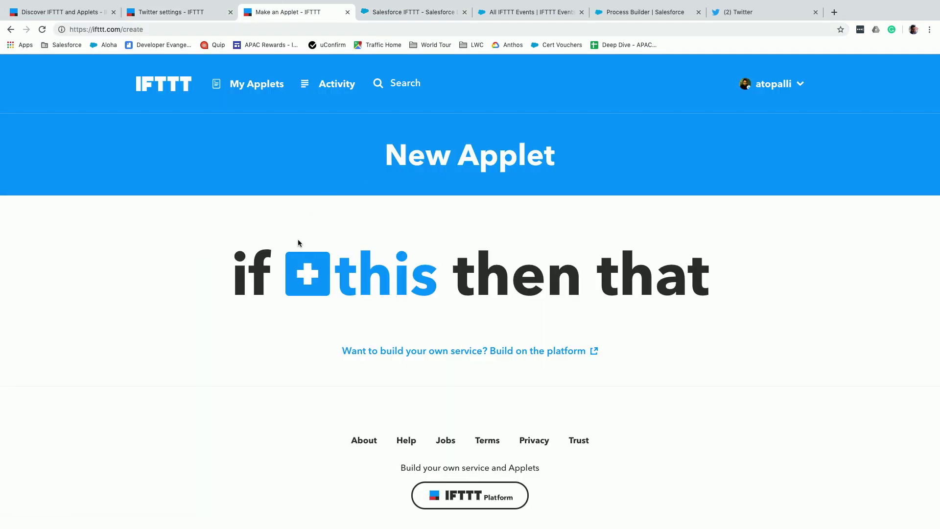
{"action": "left_click", "coordinate": [314, 262]}
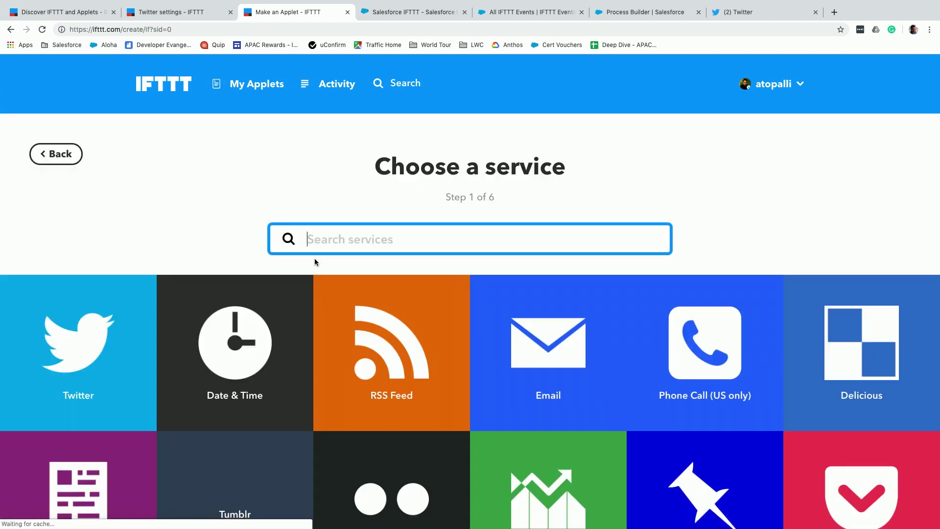
{"action": "type", "text": "sal"}
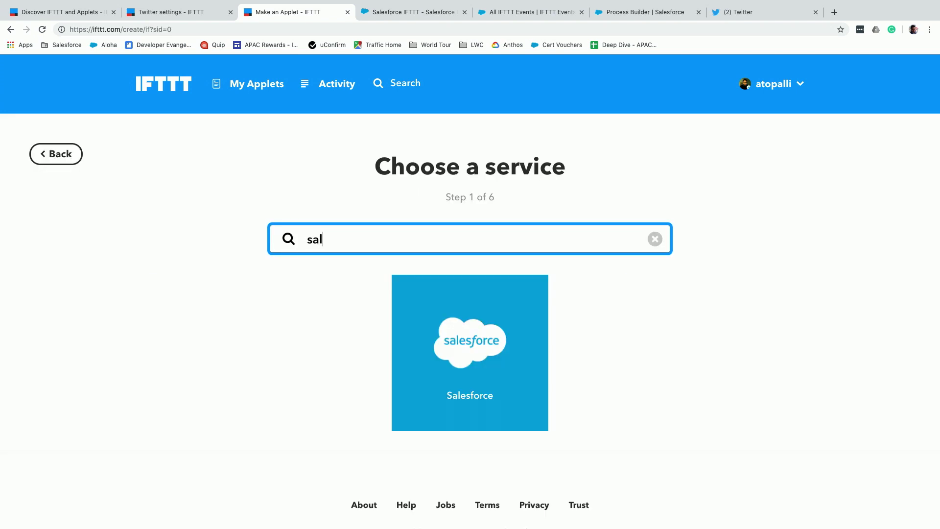
{"action": "left_click", "coordinate": [460, 382]}
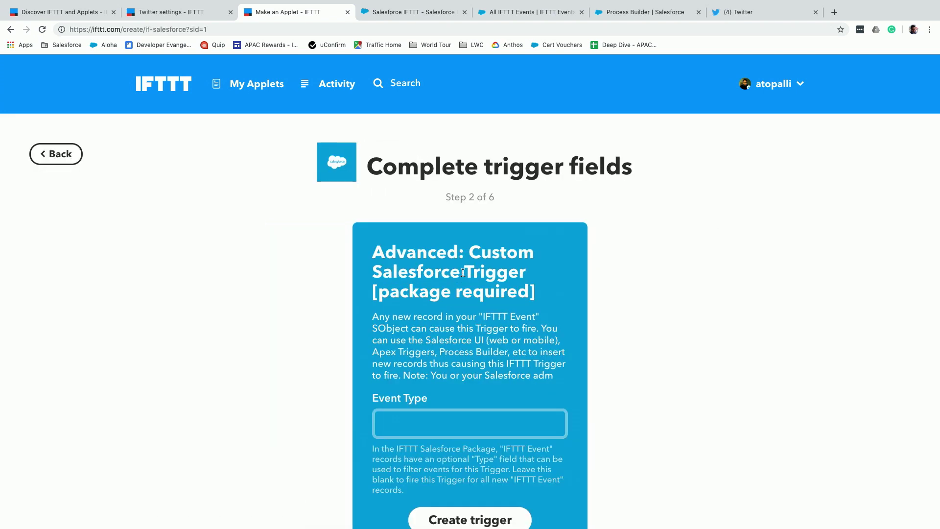
Step: Create the Advanced: Custom Salesforce Trigger with Event Type swag, and open the action service selection
{"action": "left_click", "coordinate": [463, 274]}
{"action": "scroll", "coordinate": [462, 272], "scroll_direction": "down", "scroll_amount": 2}
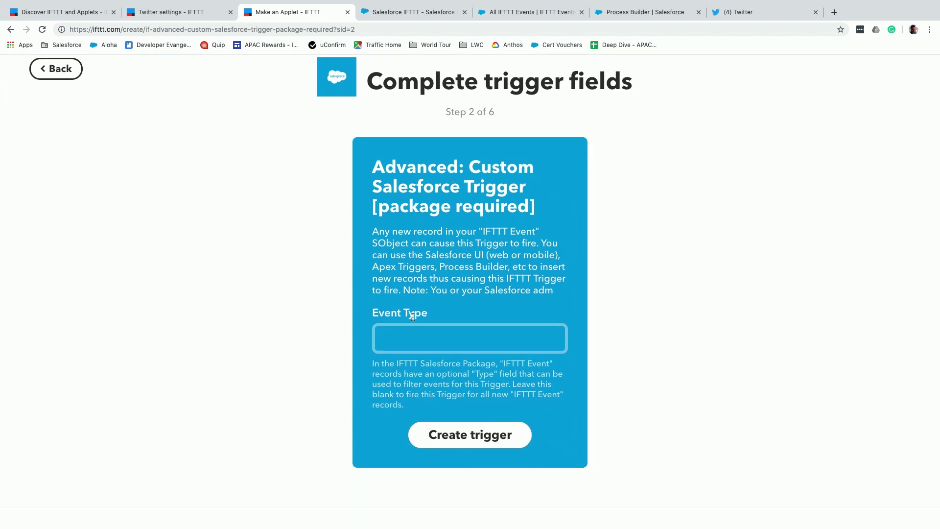
{"action": "left_click", "coordinate": [400, 338]}
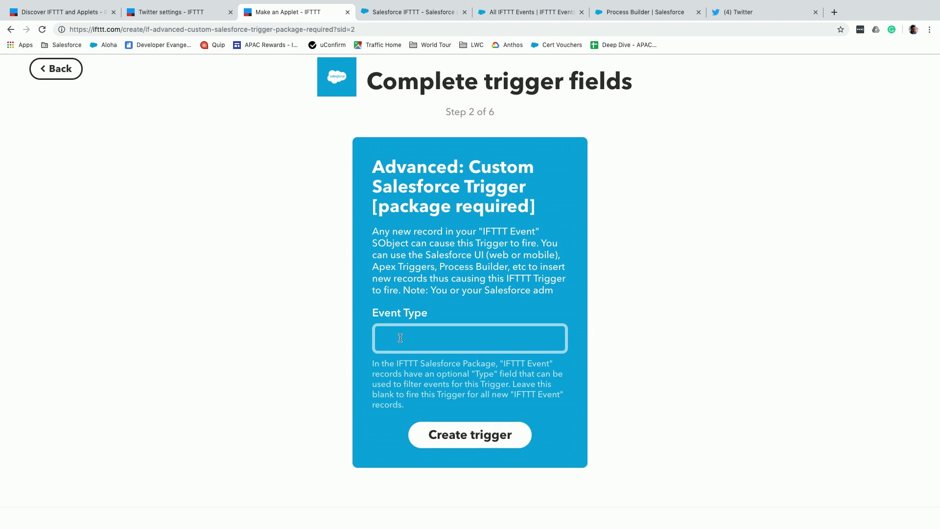
{"action": "type", "text": "swag"}
{"action": "left_click", "coordinate": [429, 434]}
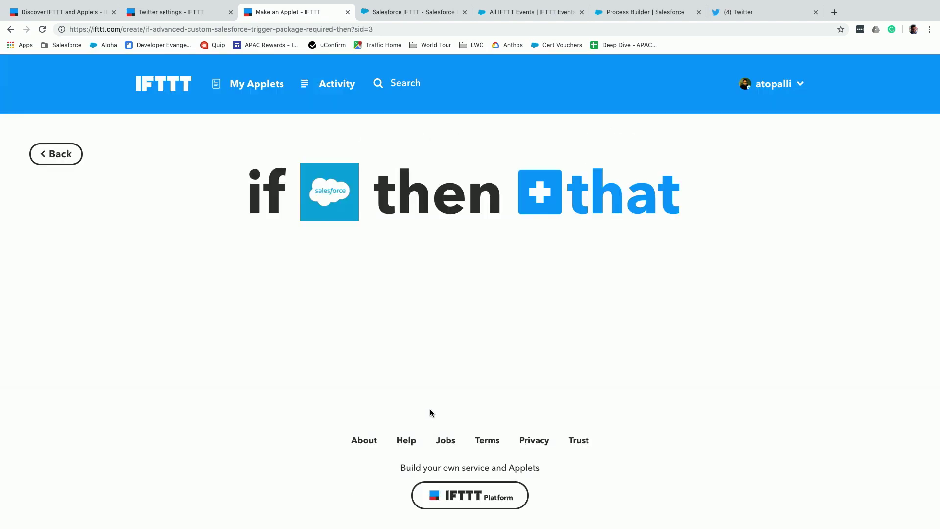
{"action": "left_click", "coordinate": [552, 197]}
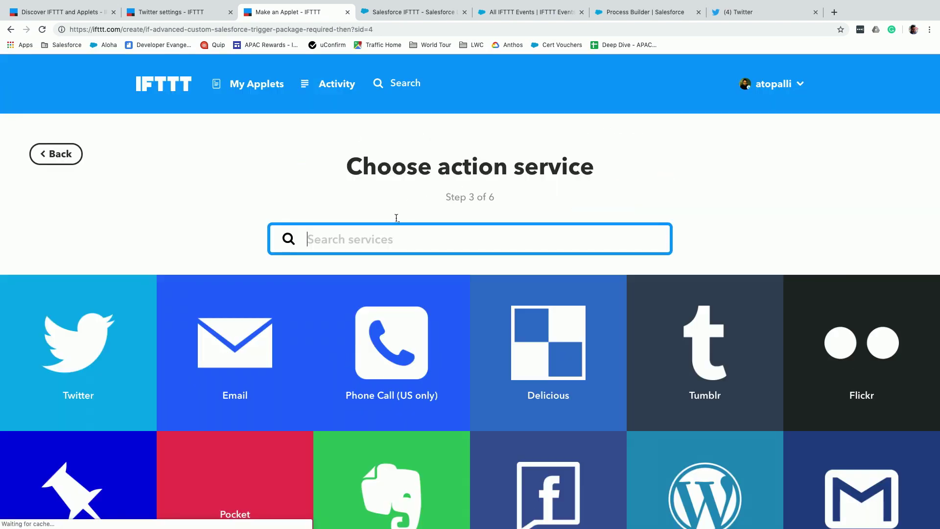
{"action": "type", "text": "google slides"}
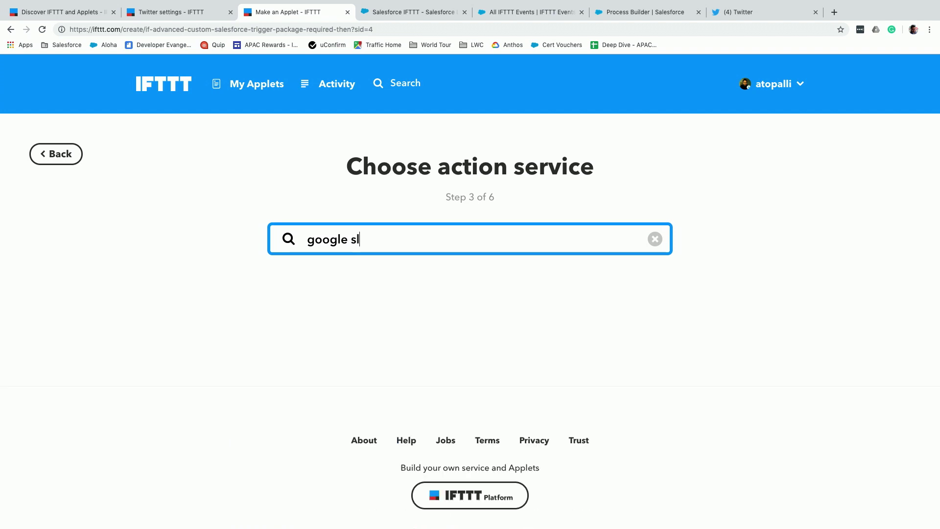
{"action": "key", "text": "BackSpace"}
{"action": "key", "text": "BackSpace"}
{"action": "key", "text": "BackSpace"}
{"action": "key", "text": "BackSpace"}
{"action": "key", "text": "BackSpace"}
{"action": "key", "text": "BackSpace"}
{"action": "key", "text": "BackSpace"}
{"action": "key", "text": "BackSpace"}
{"action": "key", "text": "BackSpace"}
{"action": "key", "text": "BackSpace"}
{"action": "key", "text": "BackSpace"}
{"action": "key", "text": "BackSpace"}
{"action": "key", "text": "BackSpace"}
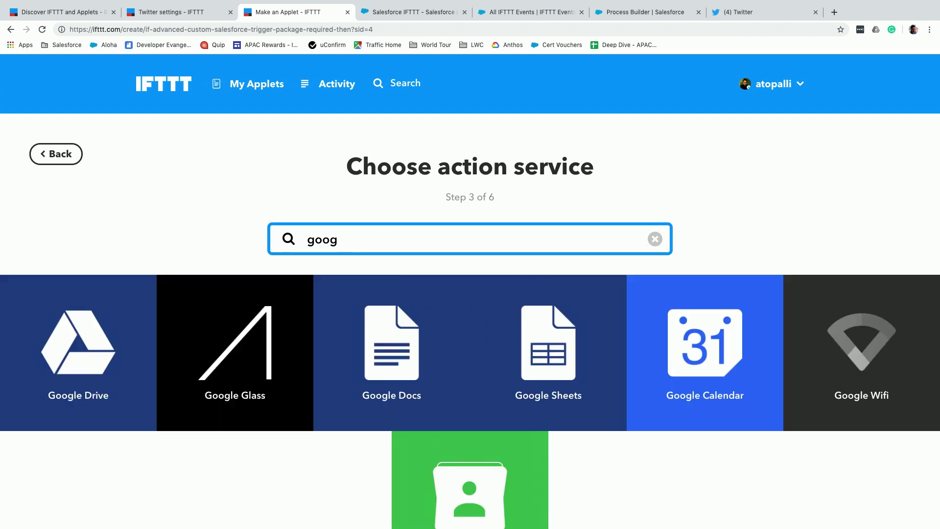
{"action": "type", "text": "slide"}
{"action": "key", "text": "BackSpace"}
{"action": "key", "text": "BackSpace"}
{"action": "key", "text": "BackSpace"}
{"action": "key", "text": "BackSpace"}
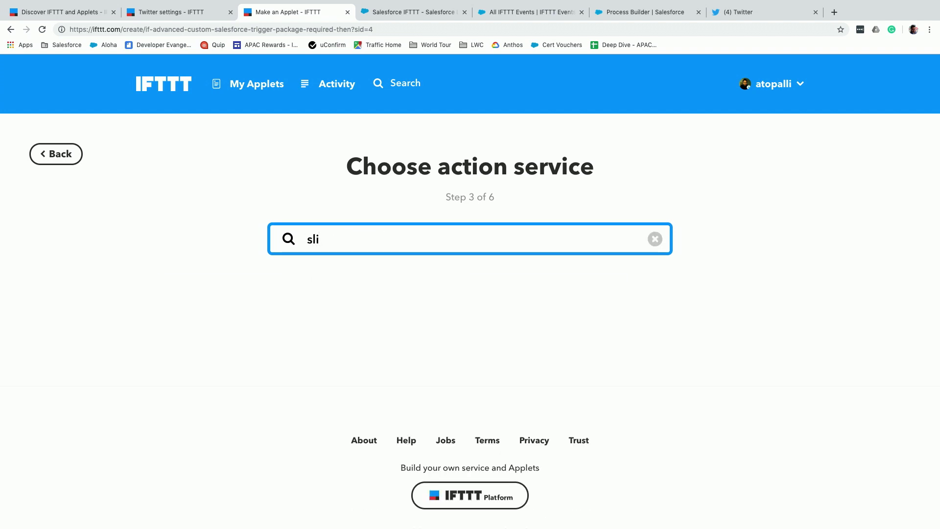
Step: Find Google Sheets as the action service and choose the Add row to spreadsheet action
{"action": "type", "text": "he"}
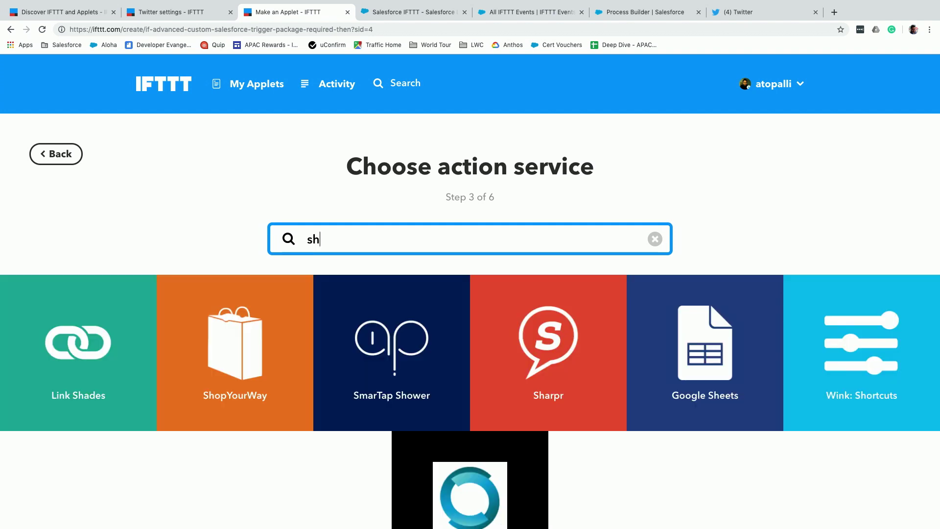
{"action": "left_click", "coordinate": [501, 338]}
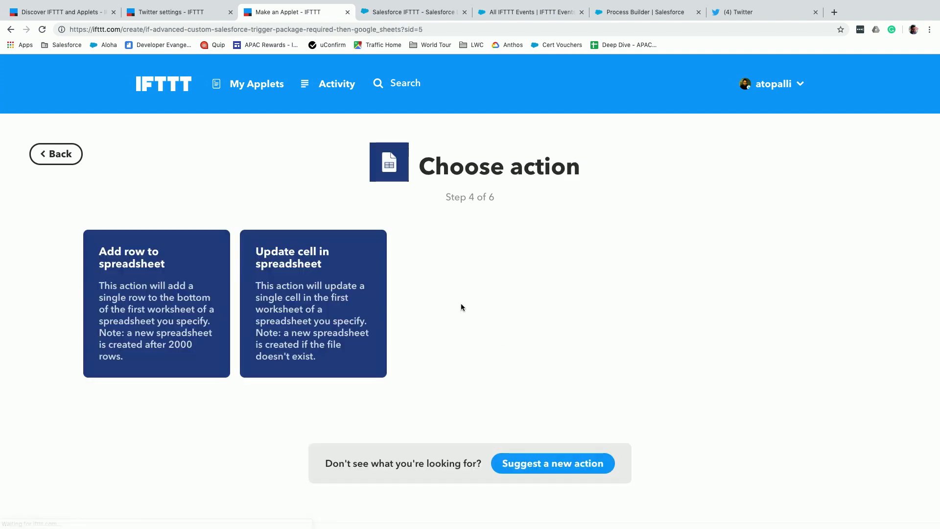
{"action": "left_click", "coordinate": [147, 291]}
{"action": "scroll", "coordinate": [481, 323], "scroll_direction": "down", "scroll_amount": 2}
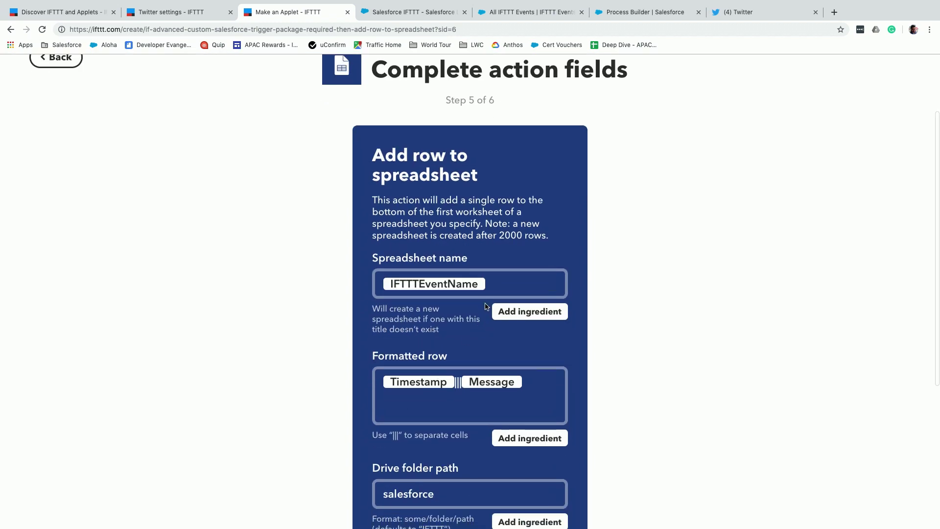
Step: Replace the spreadsheet name with Swag Shipment, checking the title of the existing Google Sheet
{"action": "left_click", "coordinate": [493, 288]}
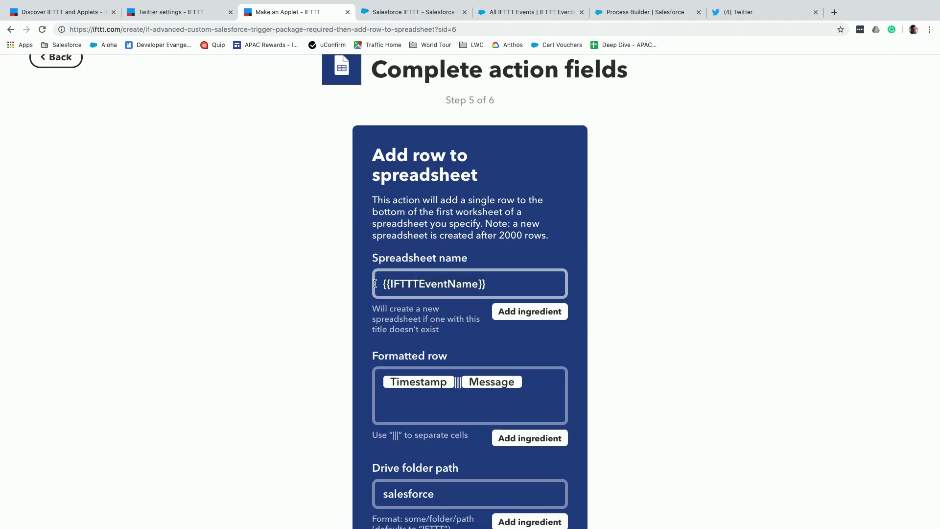
{"action": "key", "text": "super+a"}
{"action": "key", "text": "BackSpace"}
{"action": "key", "text": "ctrl+Left"}
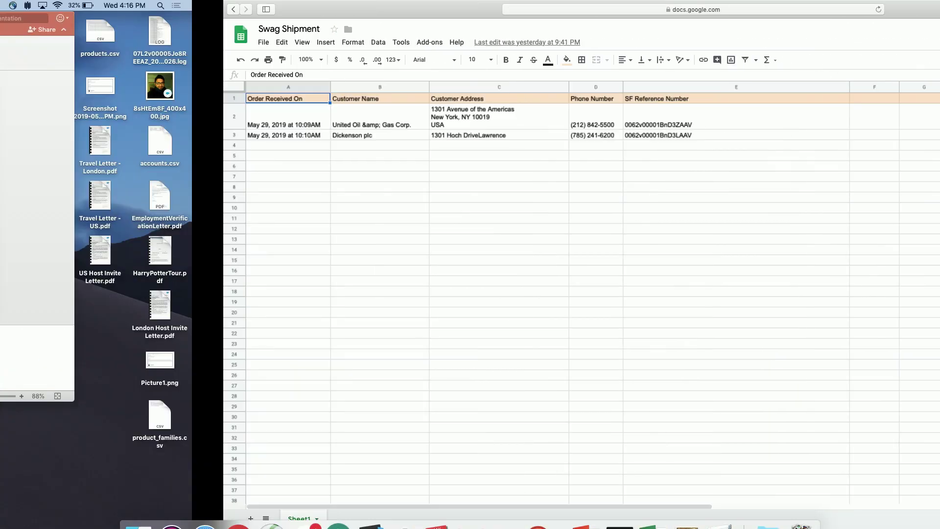
{"action": "key", "text": "ctrl+Right"}
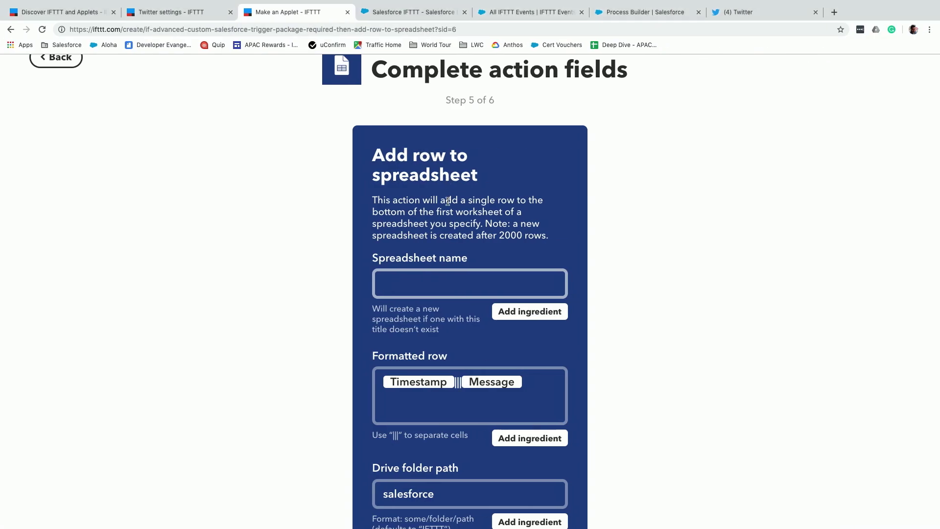
{"action": "type", "text": "Swag Shipment"}
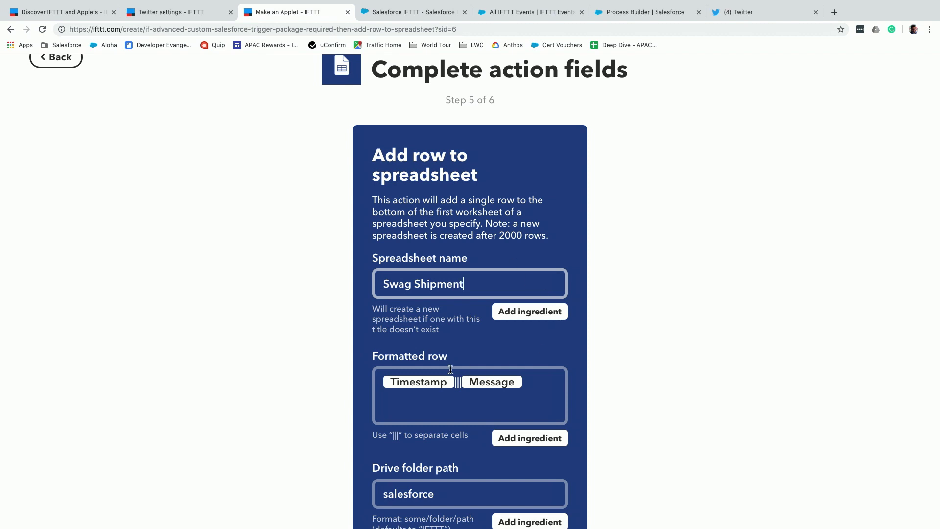
Step: Append a ||| separator and the RelatedObjectId ingredient to the end of the formatted row
{"action": "scroll", "coordinate": [404, 387], "scroll_direction": "down", "scroll_amount": 3}
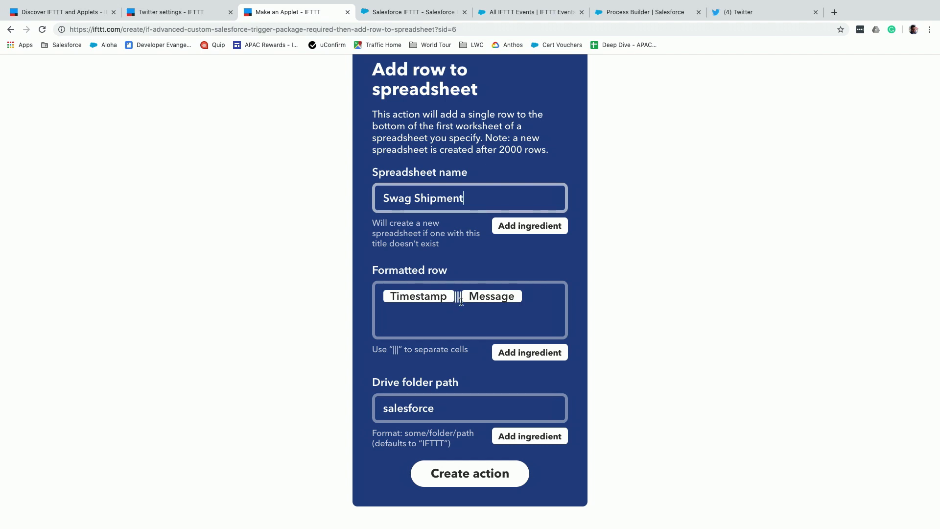
{"action": "left_click", "coordinate": [528, 298]}
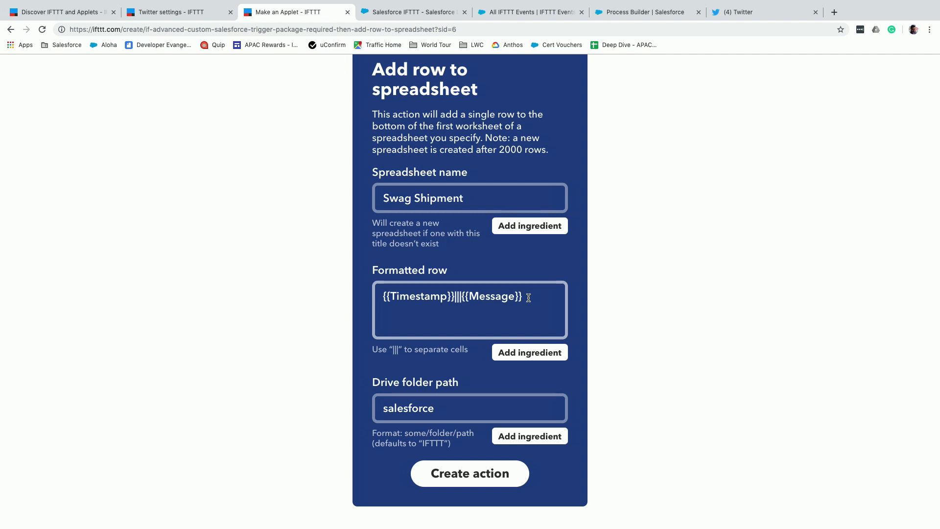
{"action": "type", "text": "|||"}
{"action": "left_click", "coordinate": [538, 353]}
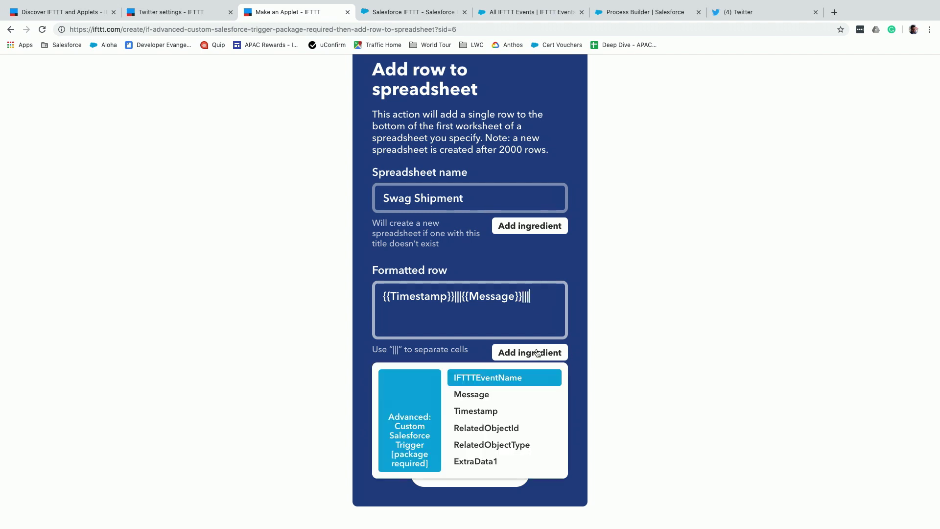
{"action": "left_click", "coordinate": [468, 429]}
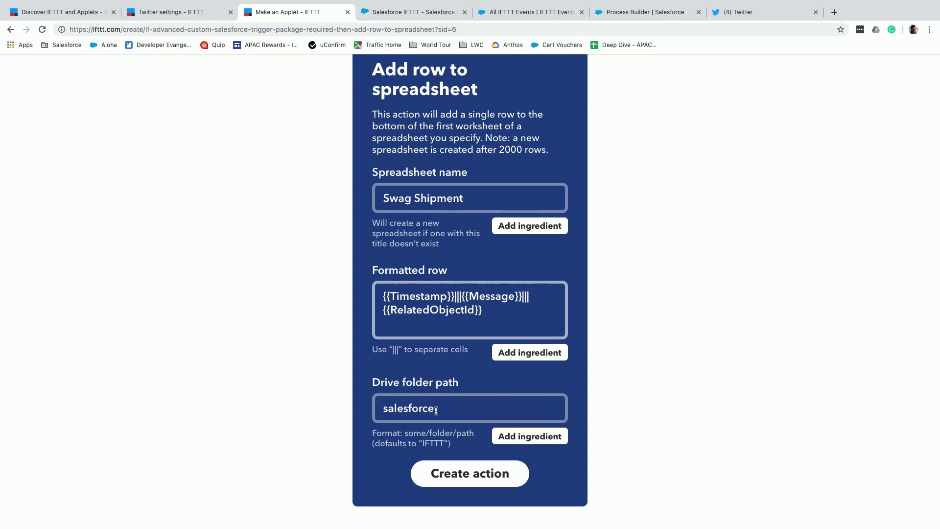
Step: Create the spreadsheet action and finish the applet with its default title and notifications
{"action": "left_click", "coordinate": [468, 479]}
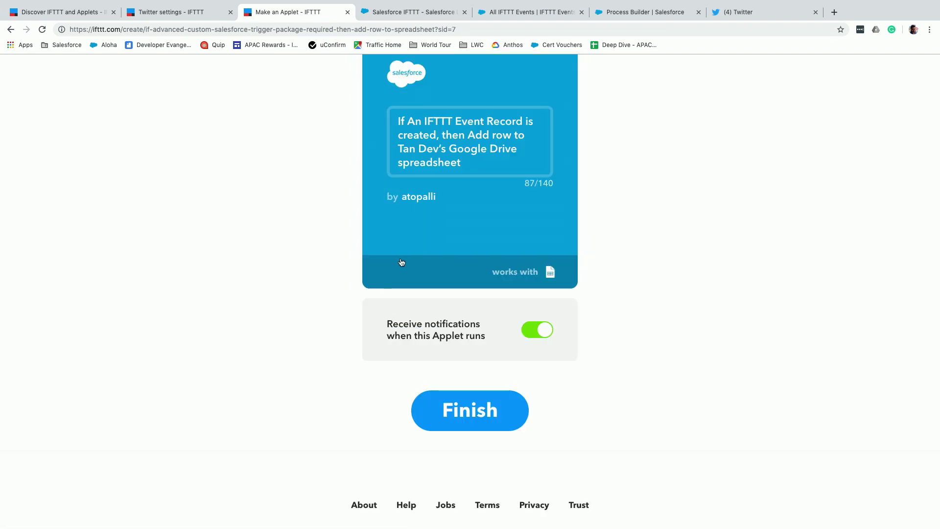
{"action": "left_click", "coordinate": [462, 425]}
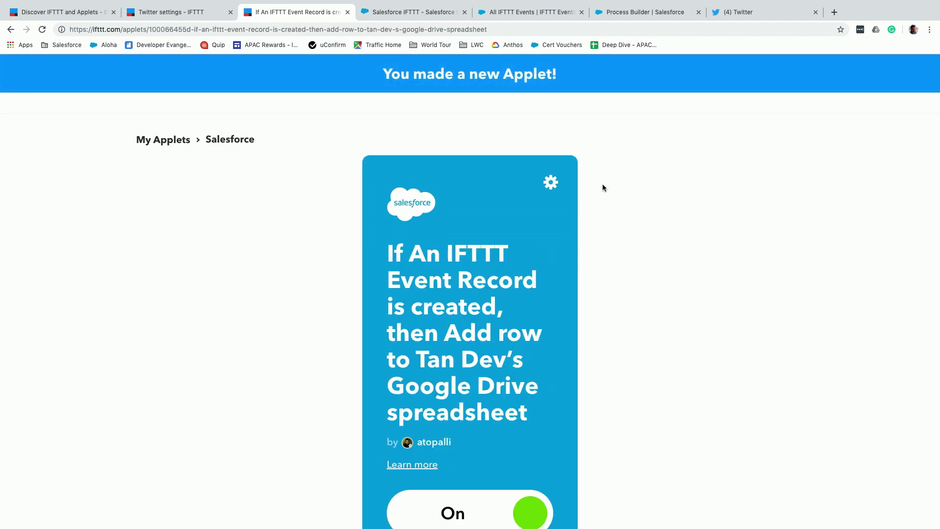
{"action": "scroll", "coordinate": [532, 337], "scroll_direction": "down", "scroll_amount": 3}
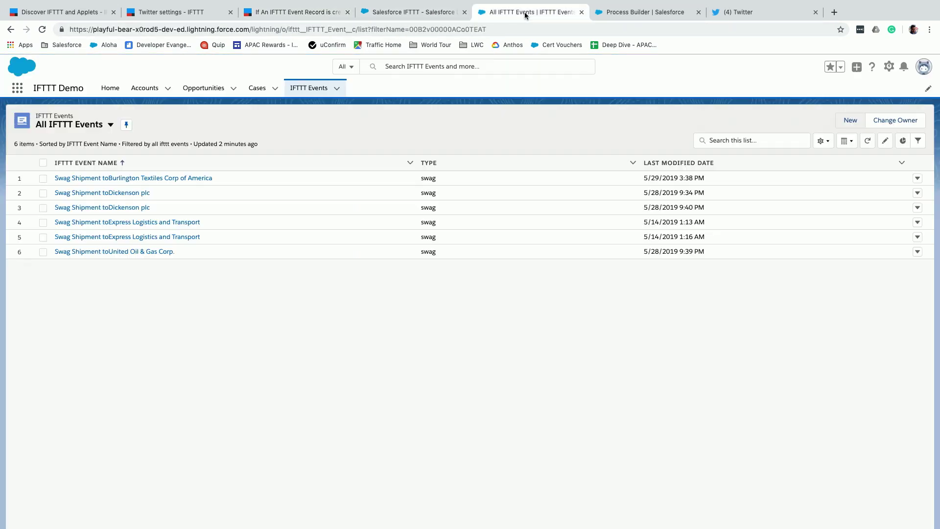
Step: Open the Salesforce Cases list, view the case "Delivering my session at #tdx19", and return to the list
{"action": "left_click", "coordinate": [522, 12]}
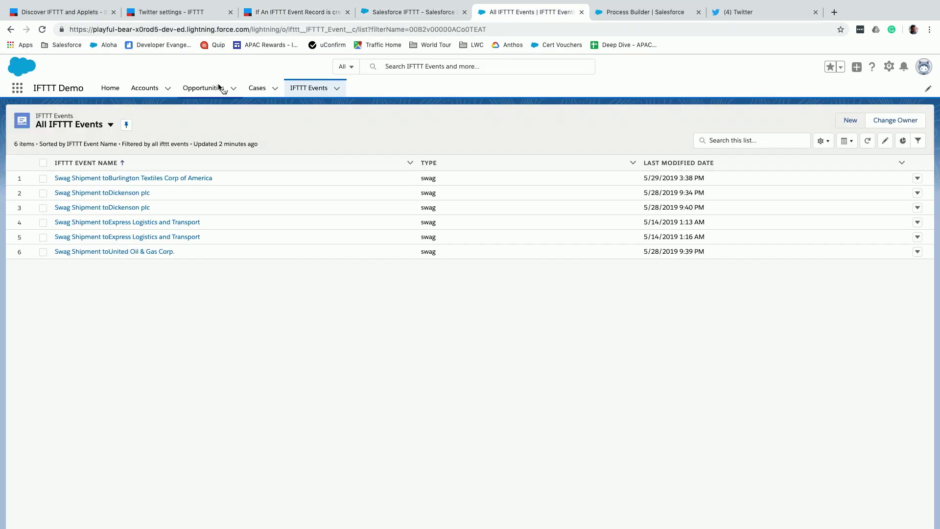
{"action": "left_click", "coordinate": [259, 88]}
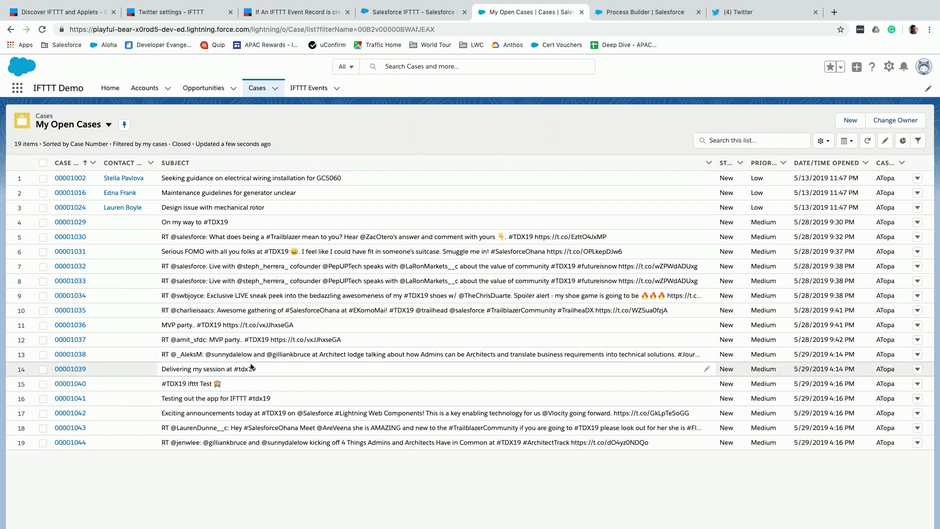
{"action": "left_click", "coordinate": [75, 370]}
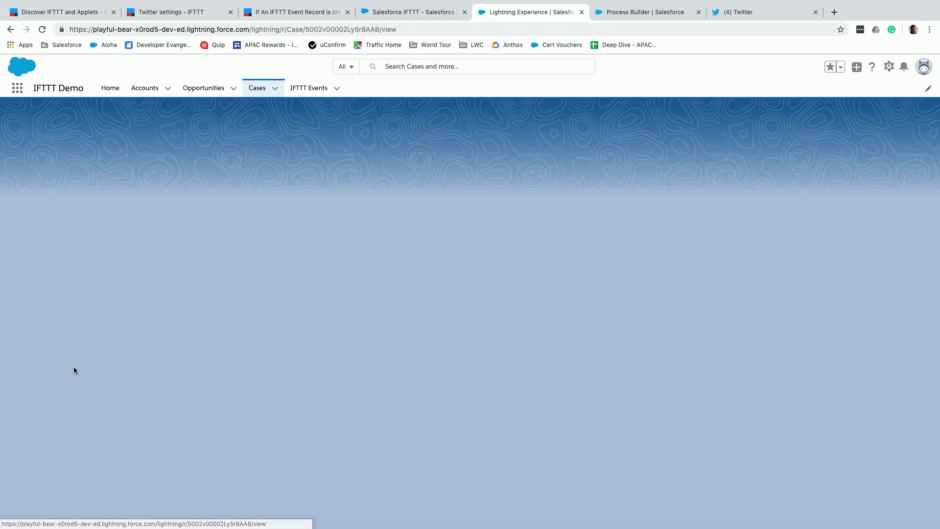
{"action": "scroll", "coordinate": [205, 306], "scroll_direction": "left", "scroll_amount": 5}
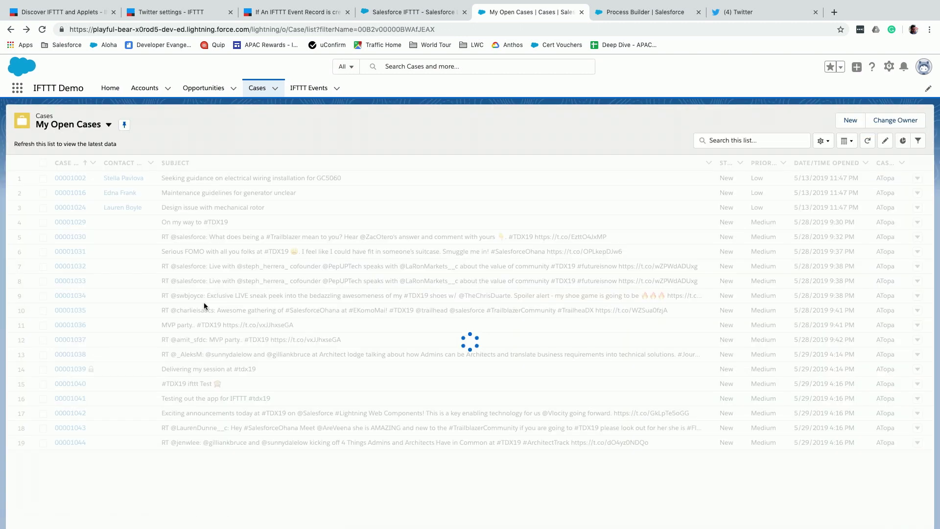
Step: View the case "#TDX19 ifttt Test" and open the $75,000 Edge Emergency Generator opportunity from the Open Opportunities list
{"action": "left_click", "coordinate": [75, 386]}
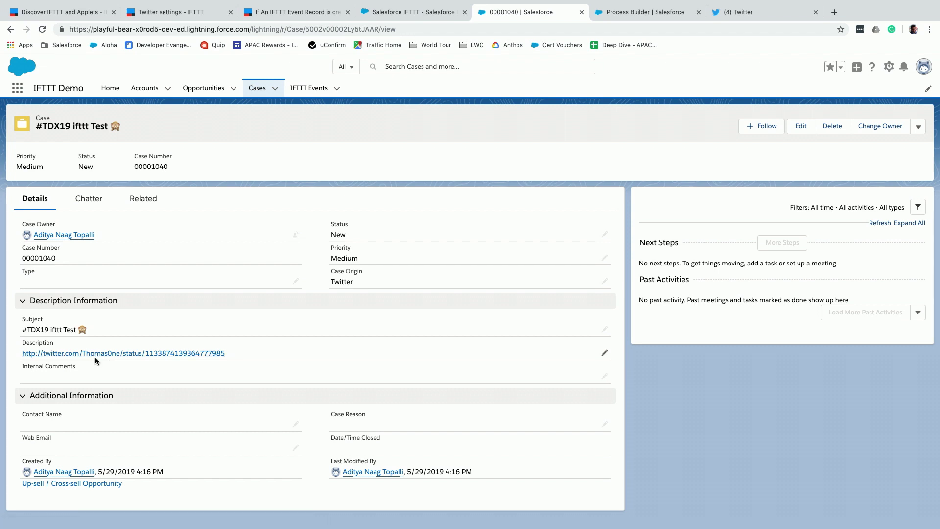
{"action": "left_click", "coordinate": [198, 91]}
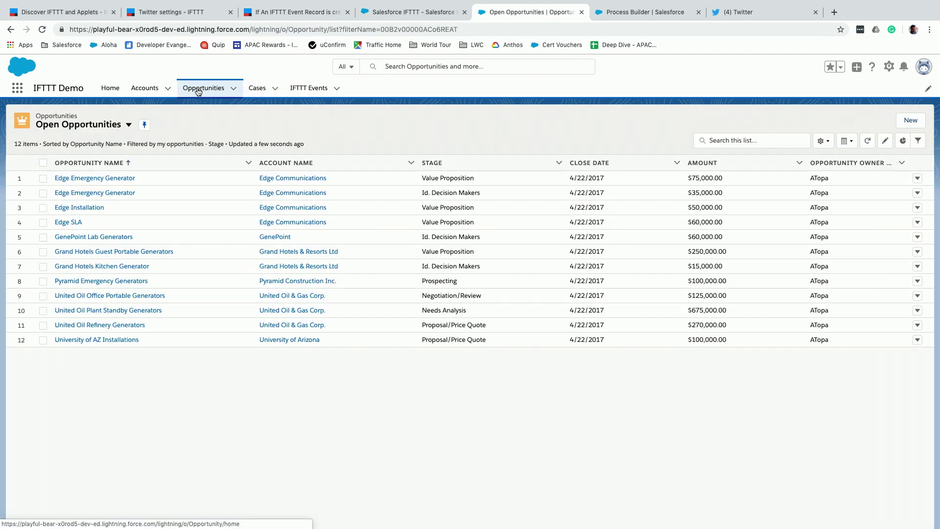
{"action": "left_click", "coordinate": [98, 179]}
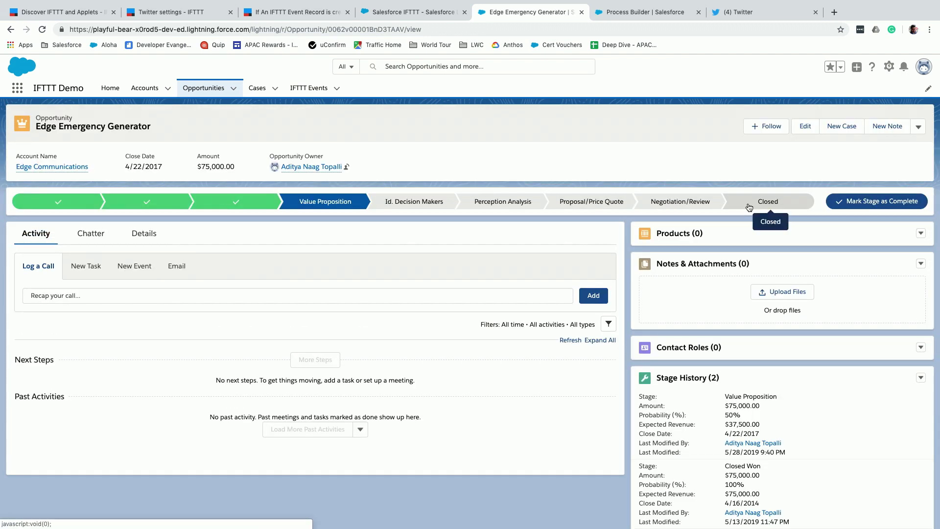
Step: Close the Edge Emergency Generator opportunity with the stage Closed Won and save it
{"action": "left_click", "coordinate": [765, 201]}
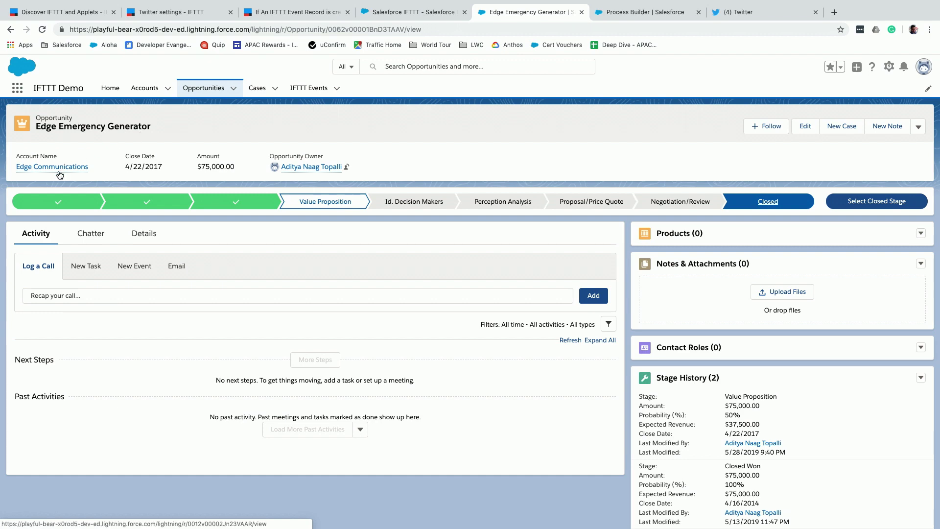
{"action": "left_click", "coordinate": [850, 206]}
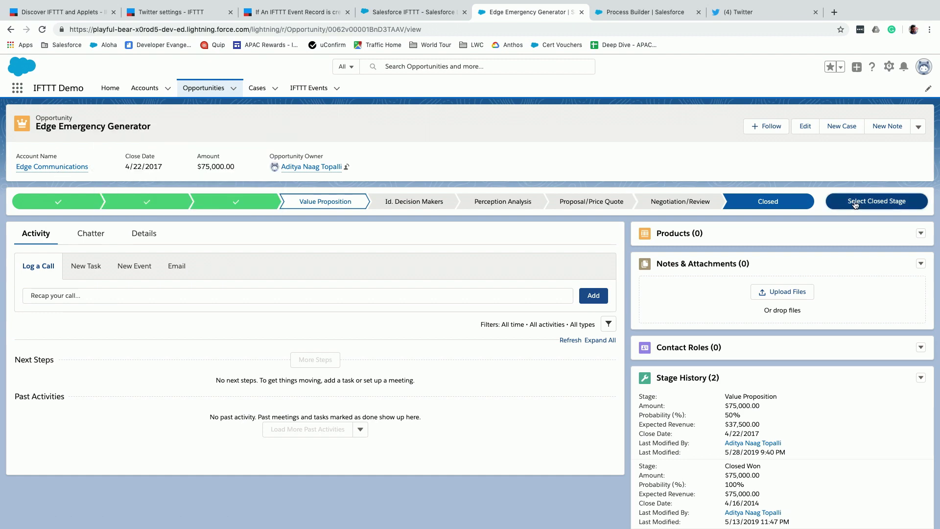
{"action": "left_click", "coordinate": [434, 296]}
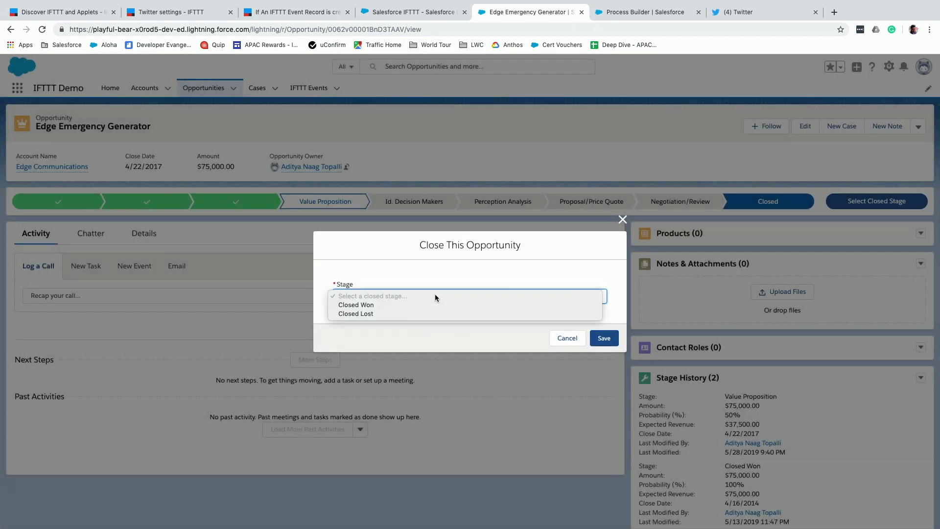
{"action": "left_click", "coordinate": [413, 306]}
{"action": "left_click", "coordinate": [604, 344]}
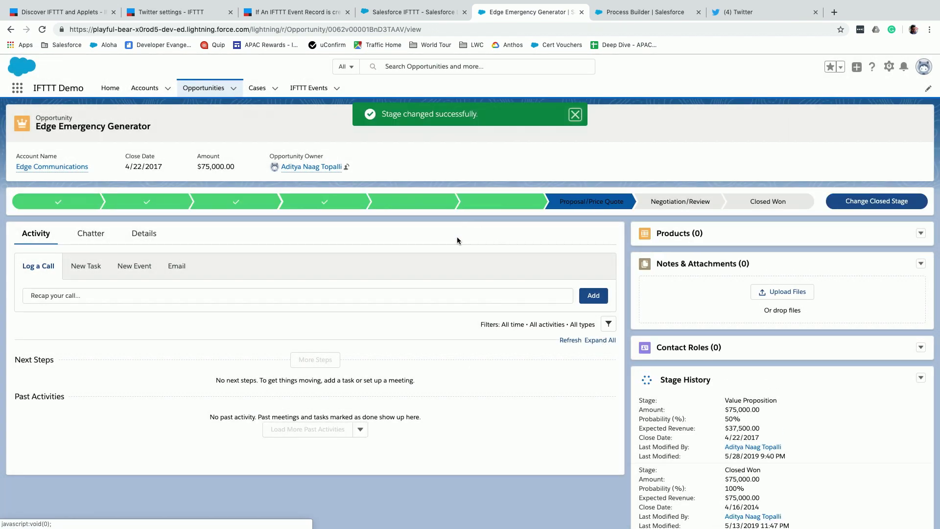
Step: Switch to the Swag Shipment Google Sheet and examine each value in the Edge Communications row
{"action": "key", "text": "ctrl+Left"}
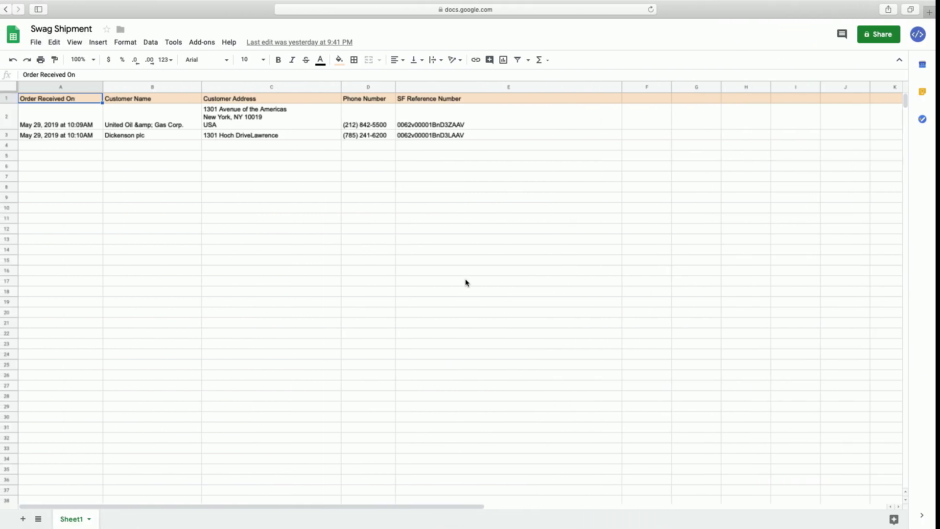
{"action": "left_click", "coordinate": [148, 146]}
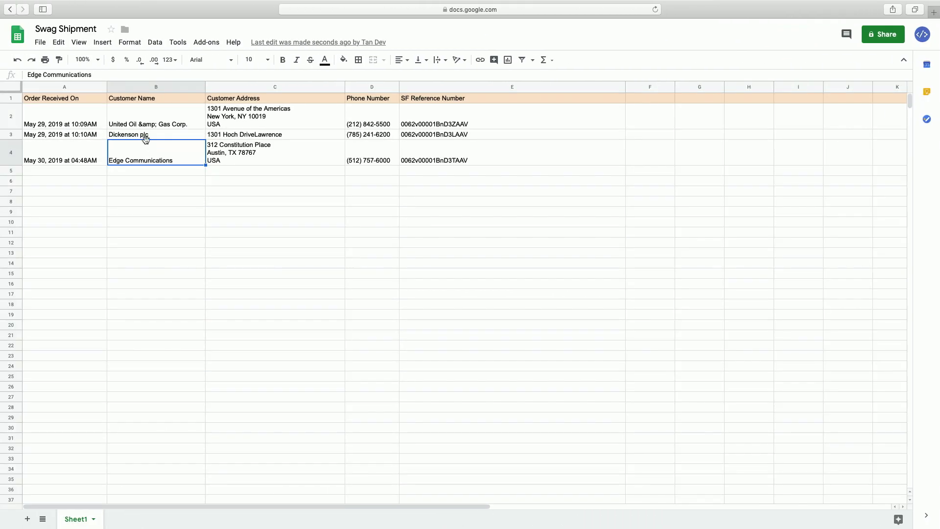
{"action": "left_click", "coordinate": [88, 153]}
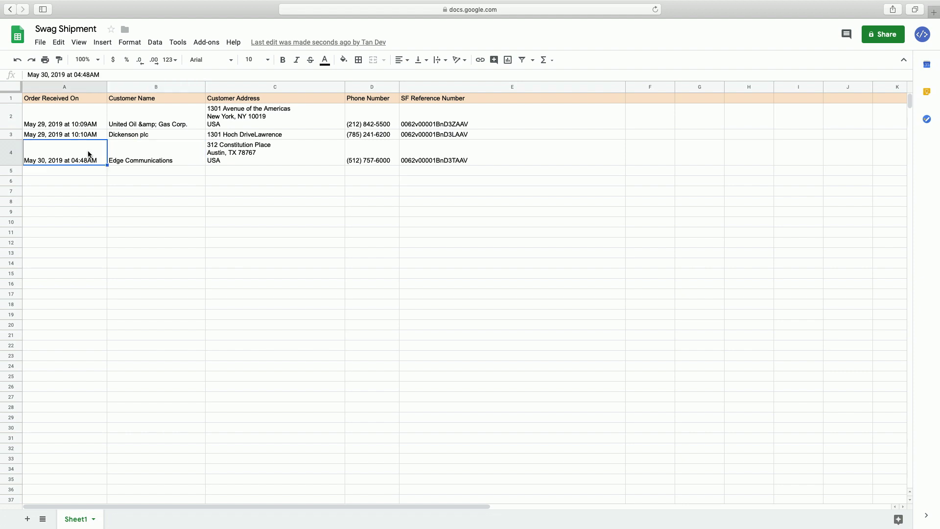
{"action": "left_click", "coordinate": [251, 153]}
{"action": "left_click", "coordinate": [369, 155]}
{"action": "left_click", "coordinate": [437, 158]}
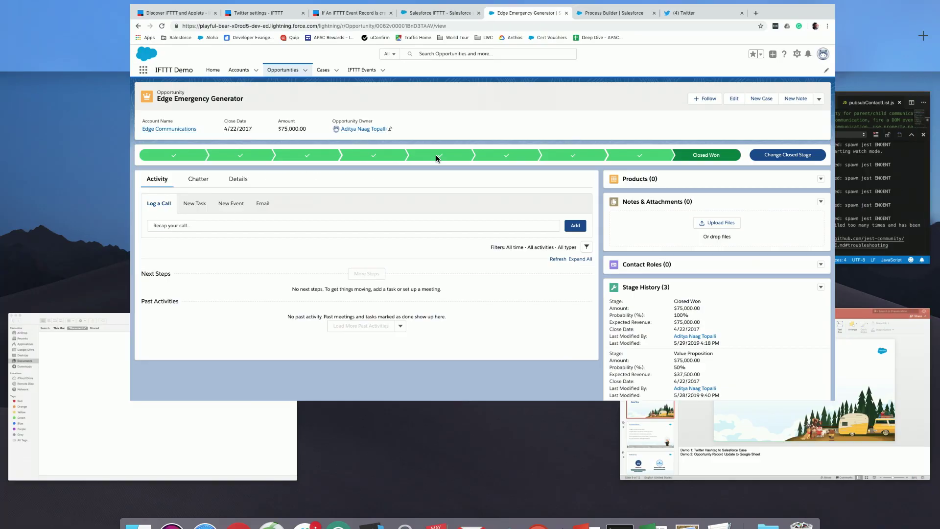
Step: Switch to the TDX Presentation in PowerPoint and go to the Considerations slide after Demo Time
{"action": "key", "text": "ctrl+Up"}
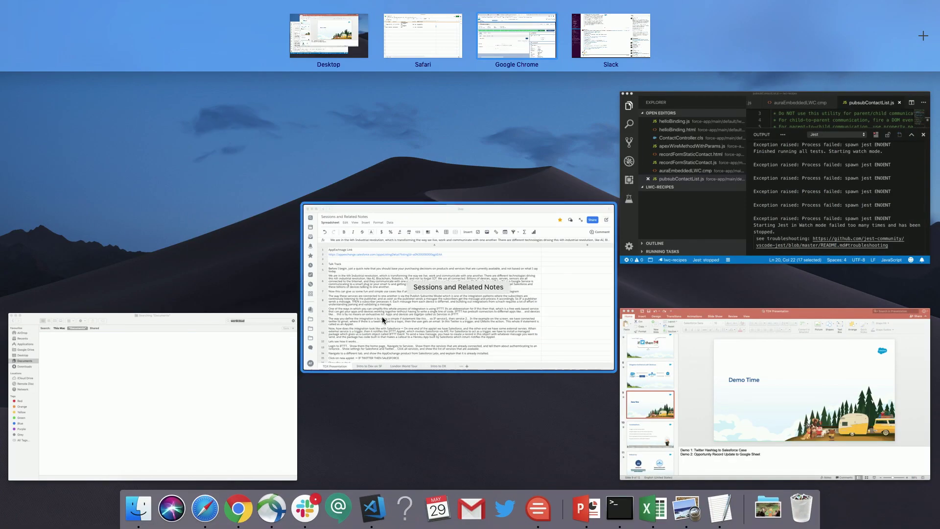
{"action": "left_click", "coordinate": [680, 354]}
{"action": "key", "text": "Down"}
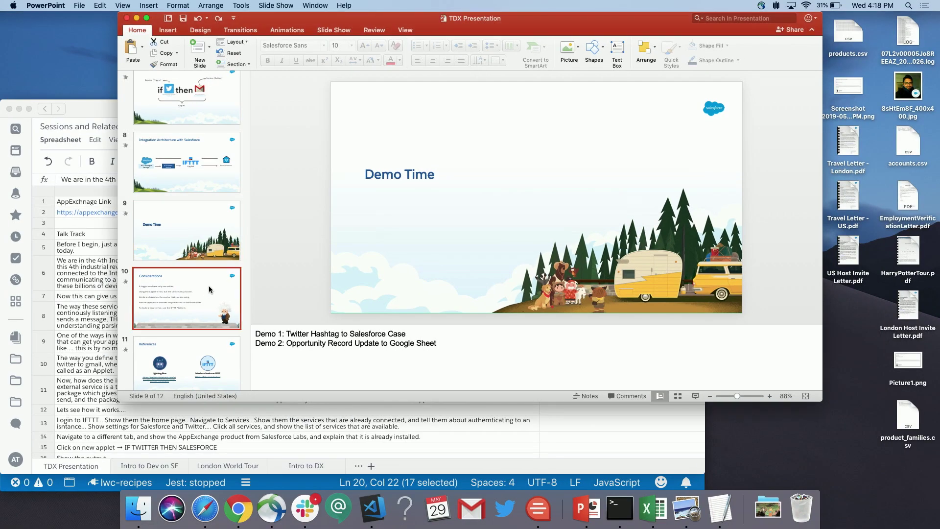